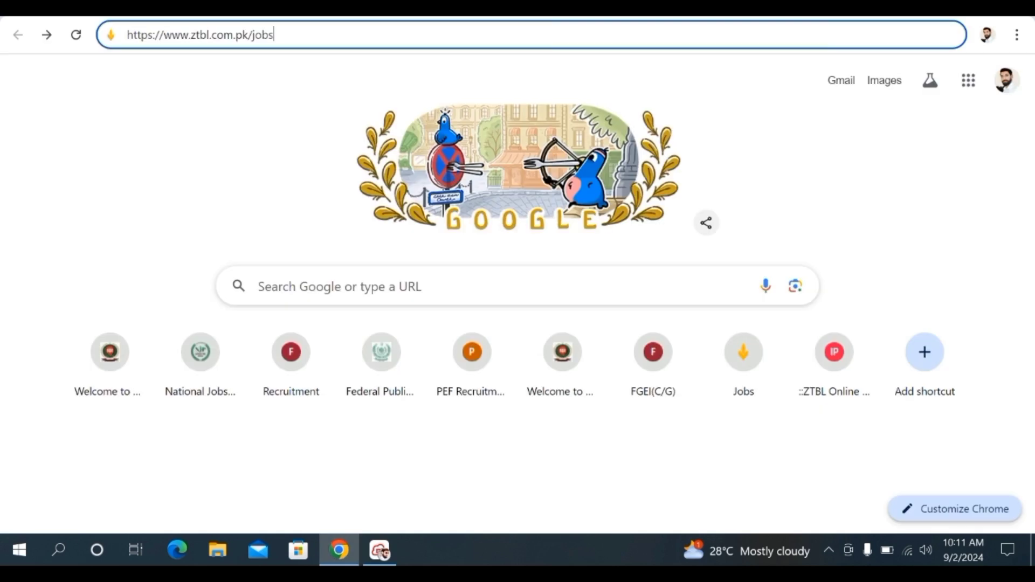
pyautogui.moveTo(275, 37); pyautogui.dragTo(124, 43)
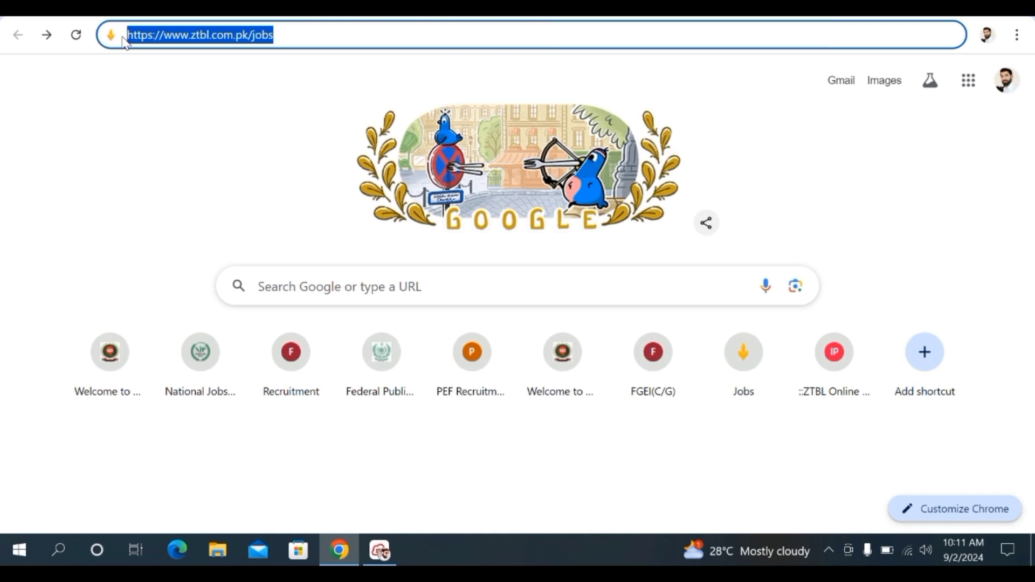
pyautogui.click(285, 36)
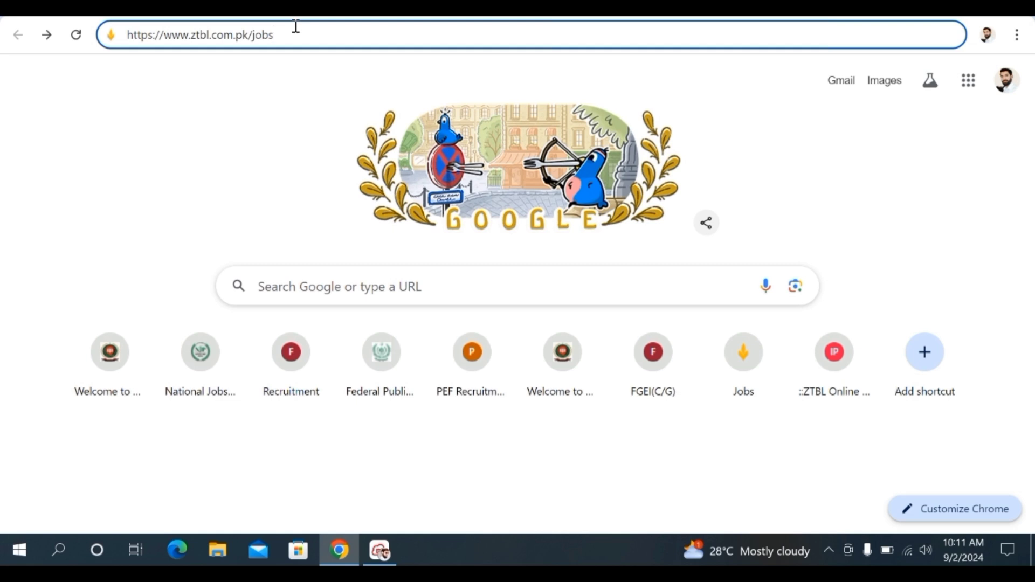
pyautogui.press('Return')
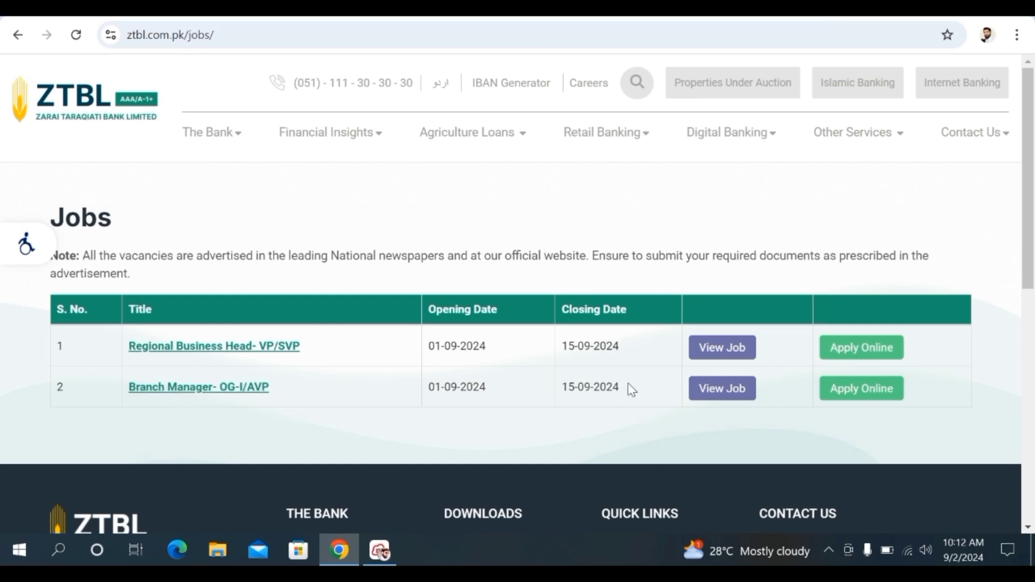
pyautogui.click(868, 389)
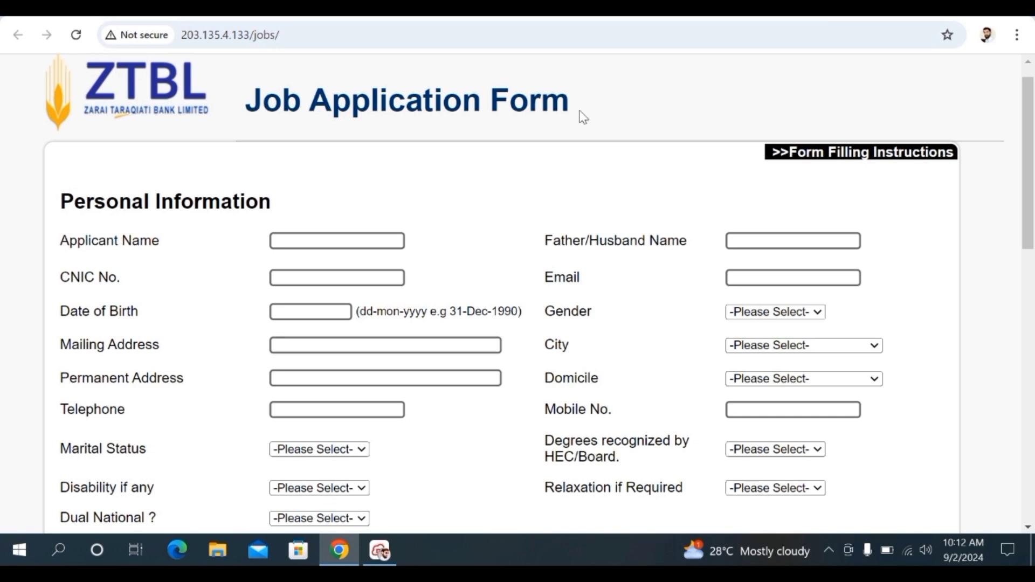
# Enter the applicant's name and the father's name in the Personal Information section.
pyautogui.scroll(-2, 363, 240)
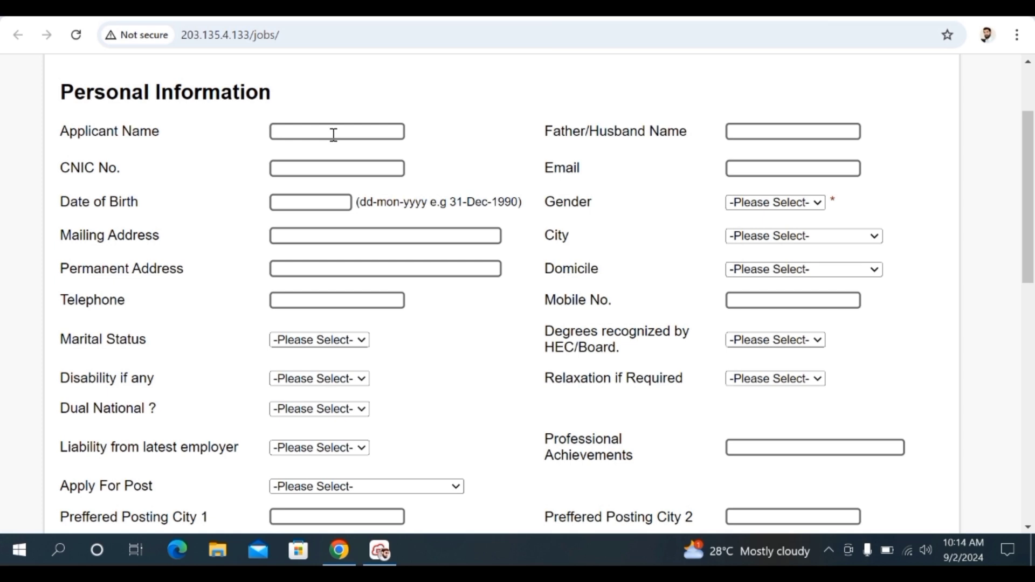
pyautogui.click(329, 132)
pyautogui.write('Abdul')
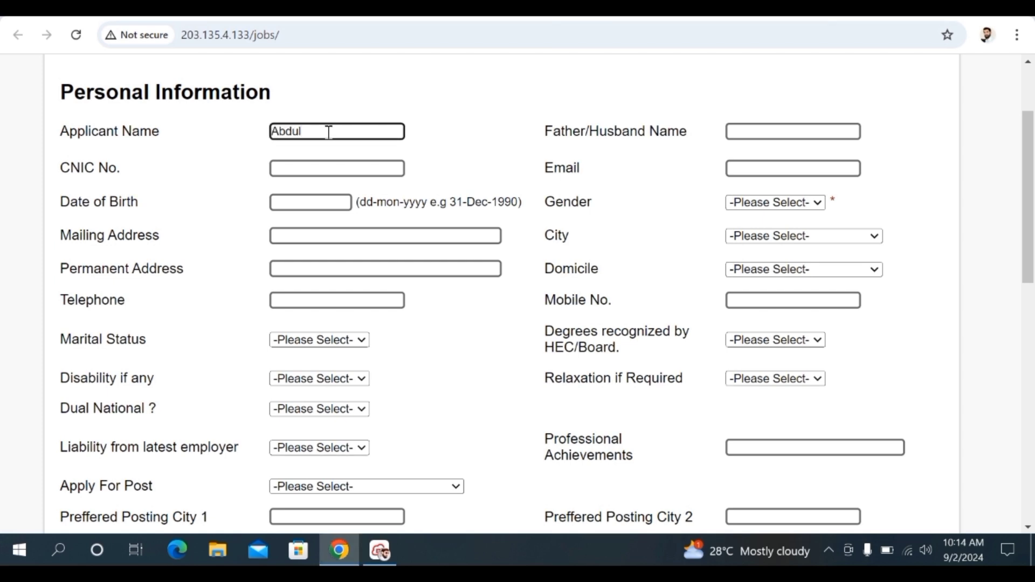
pyautogui.click(769, 132)
pyautogui.write('pervaiz')
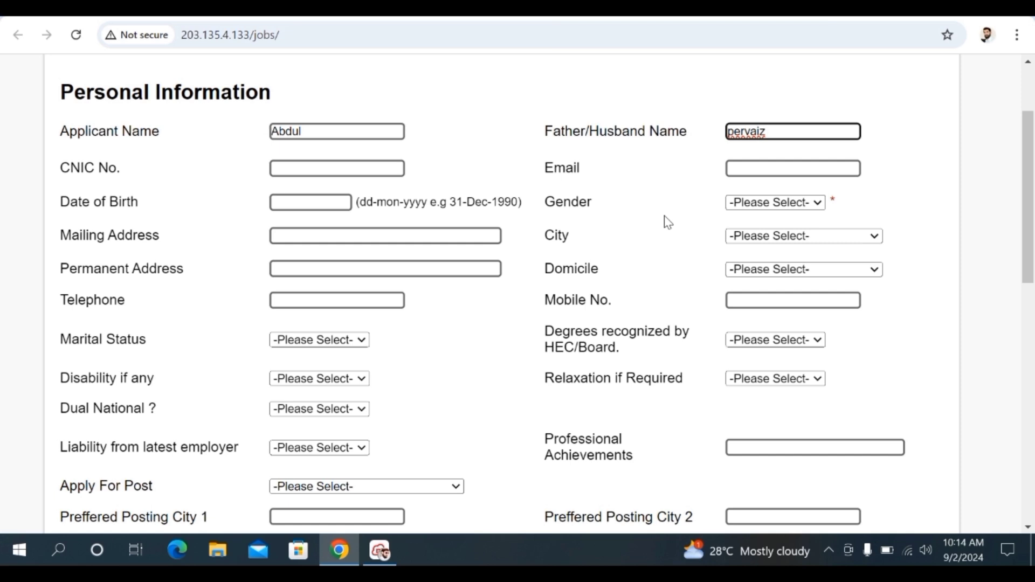
pyautogui.click(329, 174)
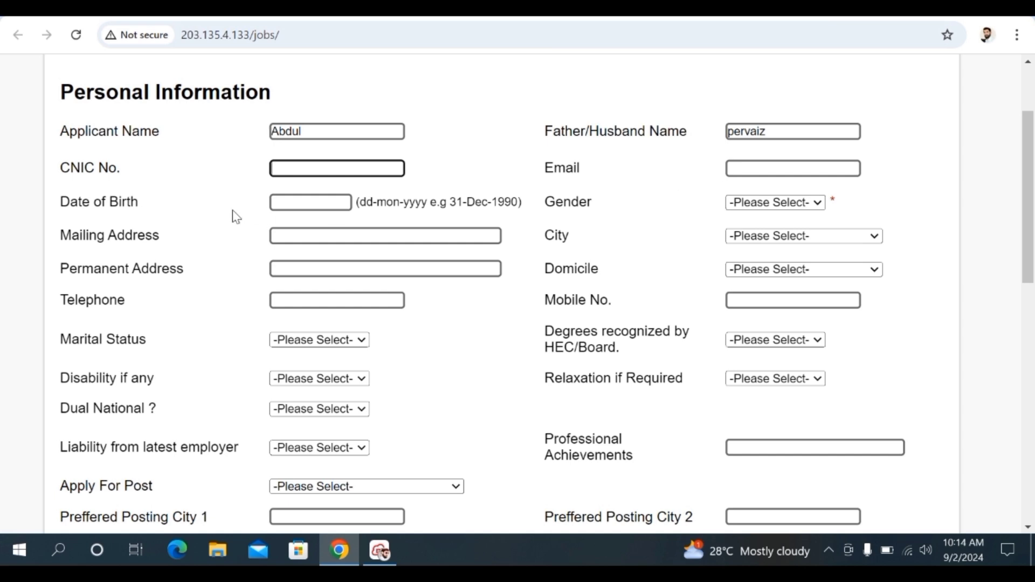
pyautogui.click(306, 204)
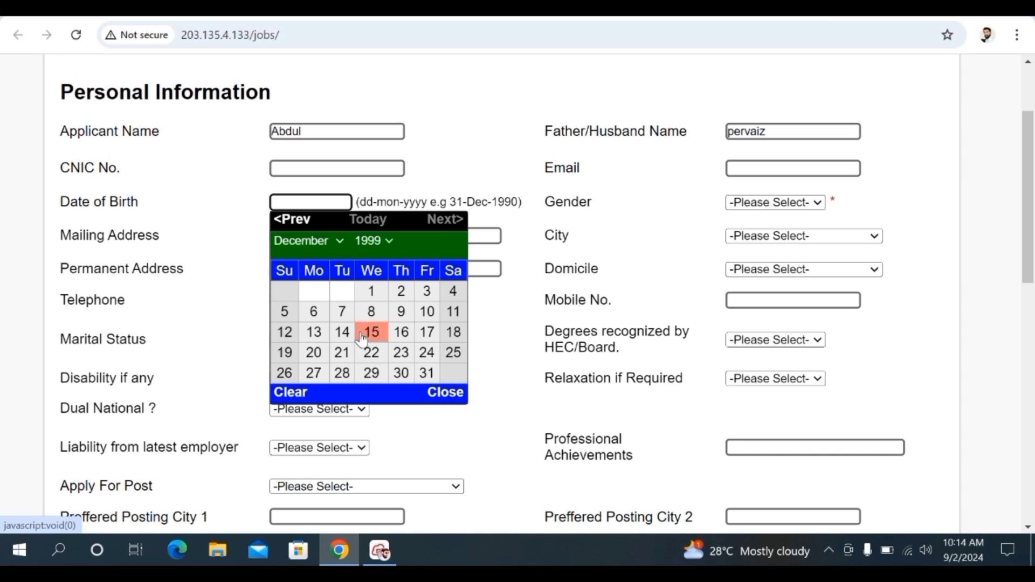
pyautogui.click(453, 170)
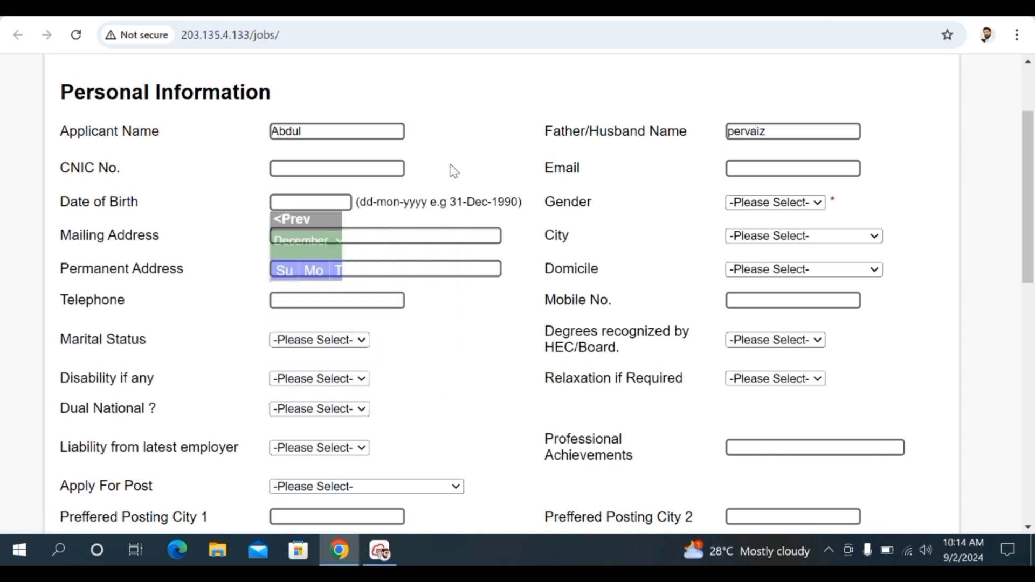
# Set the applicant's gender to Male.
pyautogui.click(819, 204)
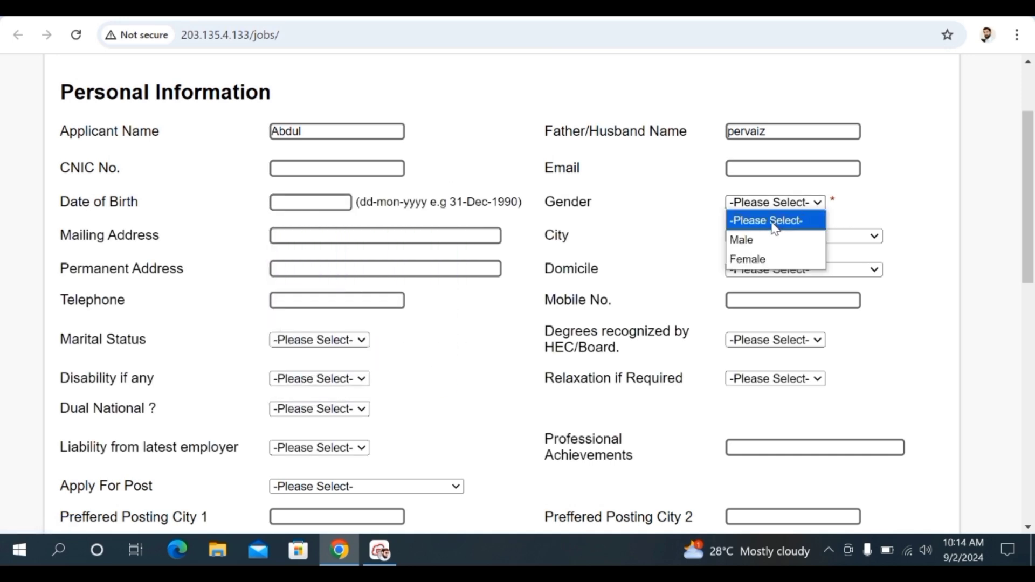
pyautogui.click(765, 239)
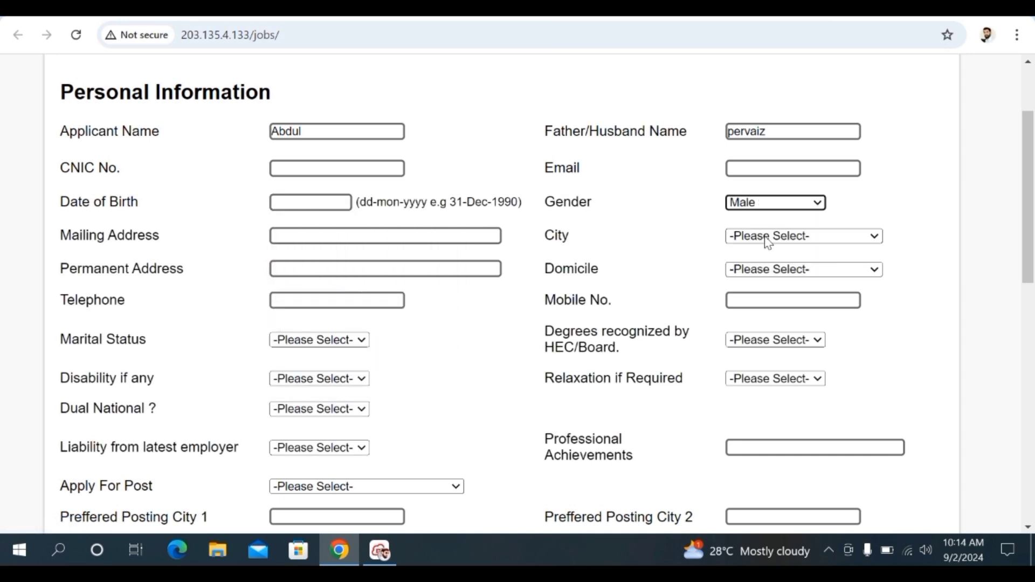
pyautogui.click(361, 235)
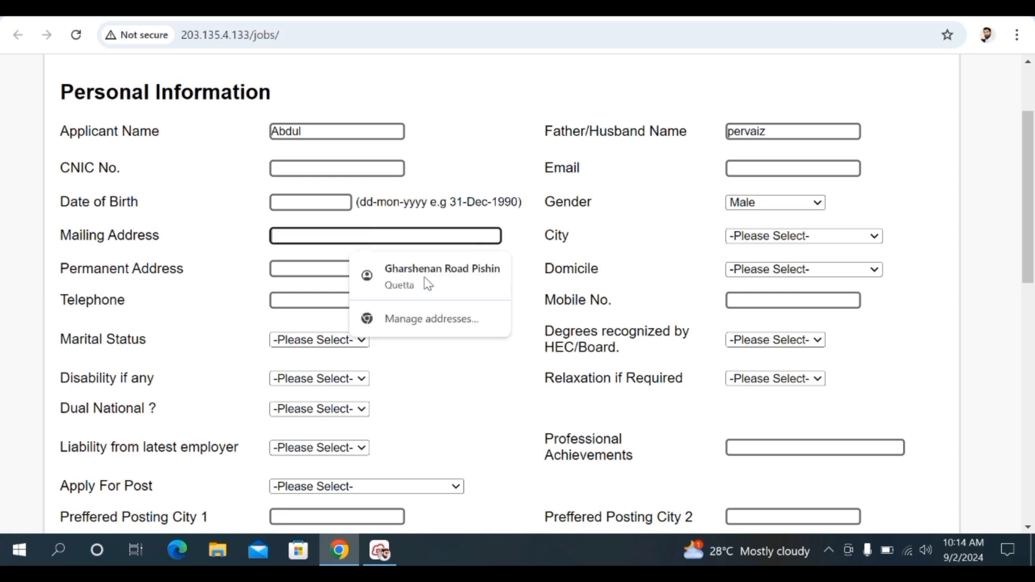
pyautogui.click(454, 397)
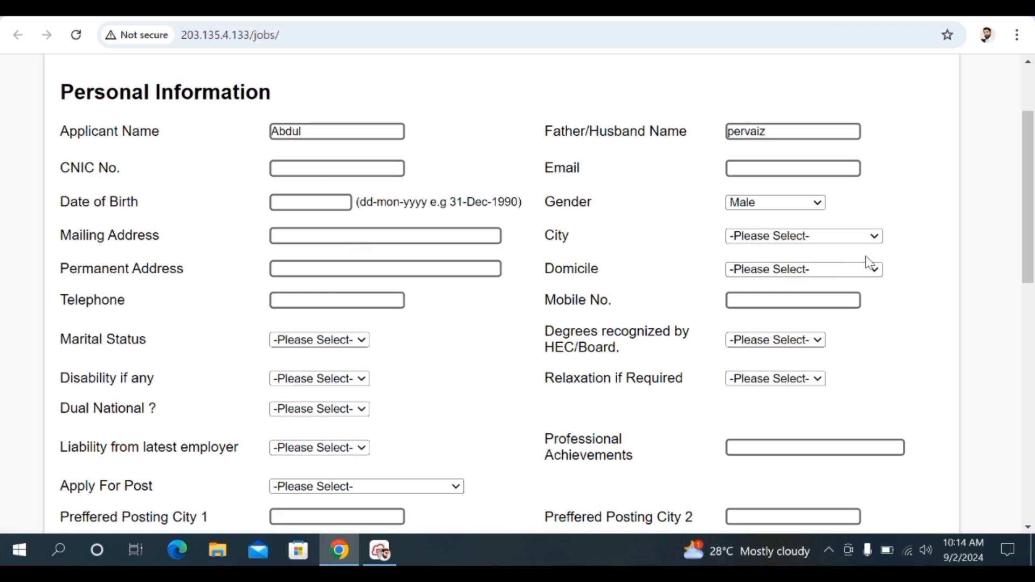
# Choose Rawalpindi as both the city and the domicile of the applicant.
pyautogui.click(874, 237)
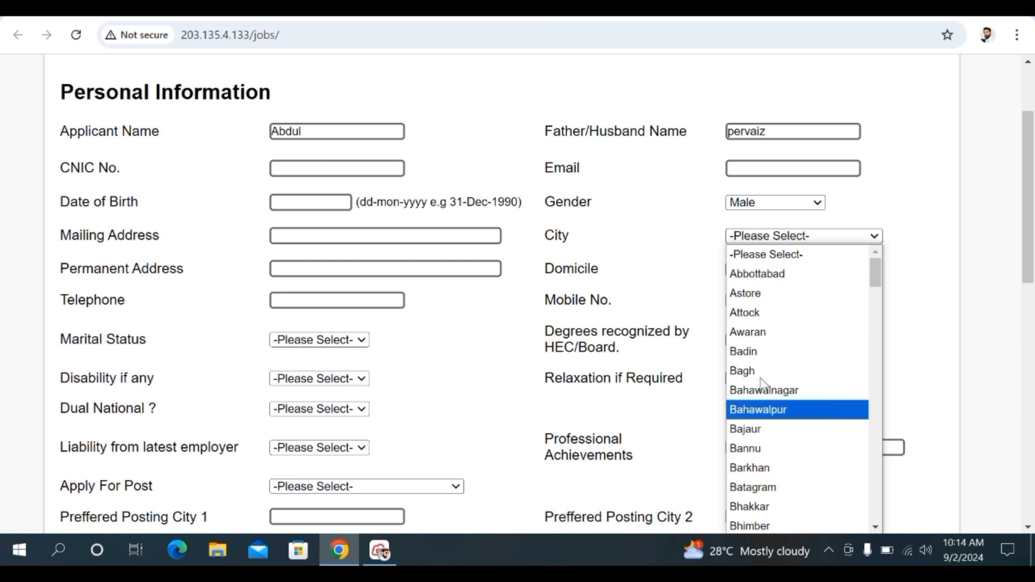
pyautogui.moveTo(876, 273); pyautogui.dragTo(872, 464)
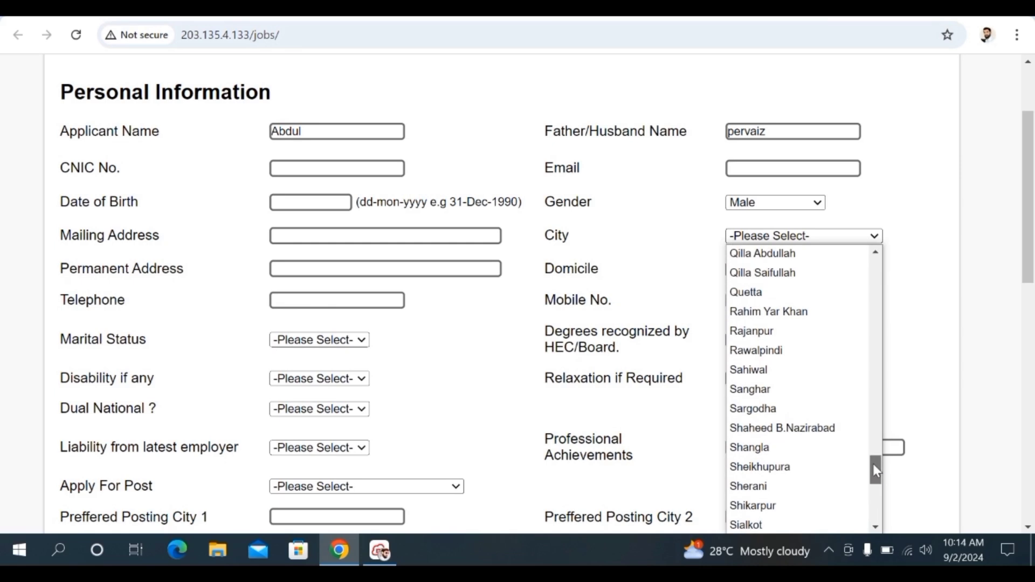
pyautogui.click(775, 349)
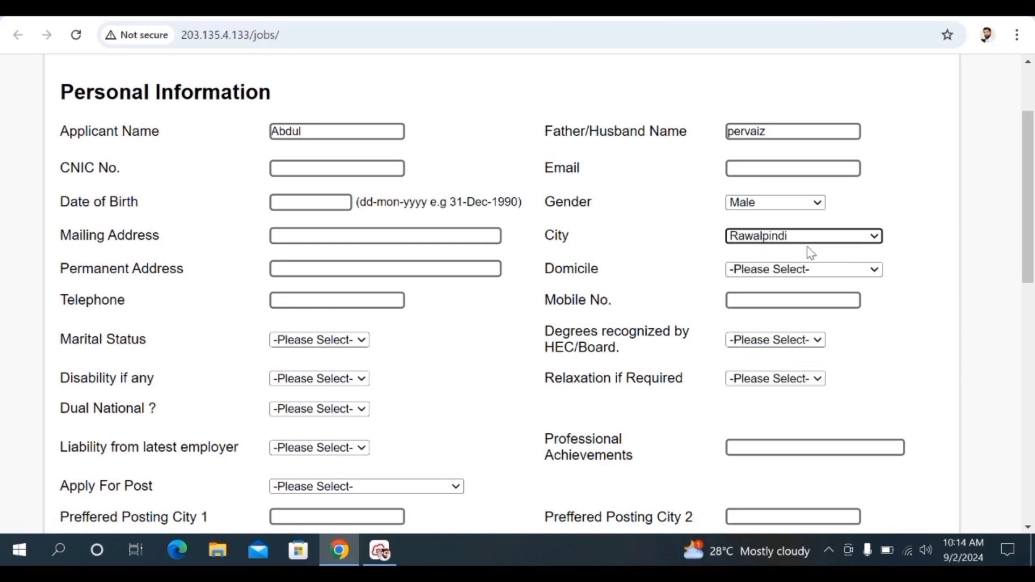
pyautogui.click(875, 271)
pyautogui.scroll(-1, 794, 176)
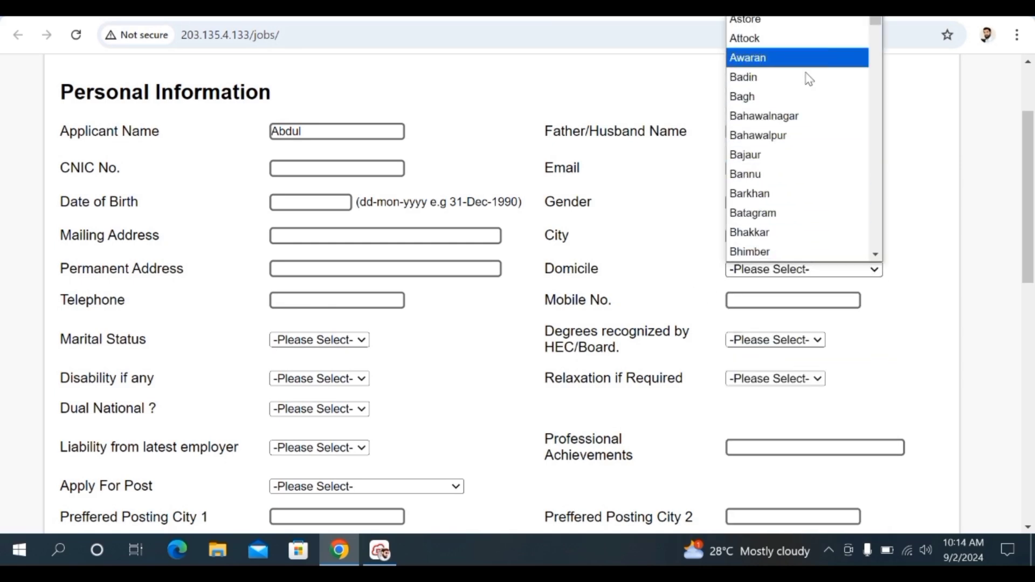
pyautogui.moveTo(878, 25); pyautogui.dragTo(875, 196)
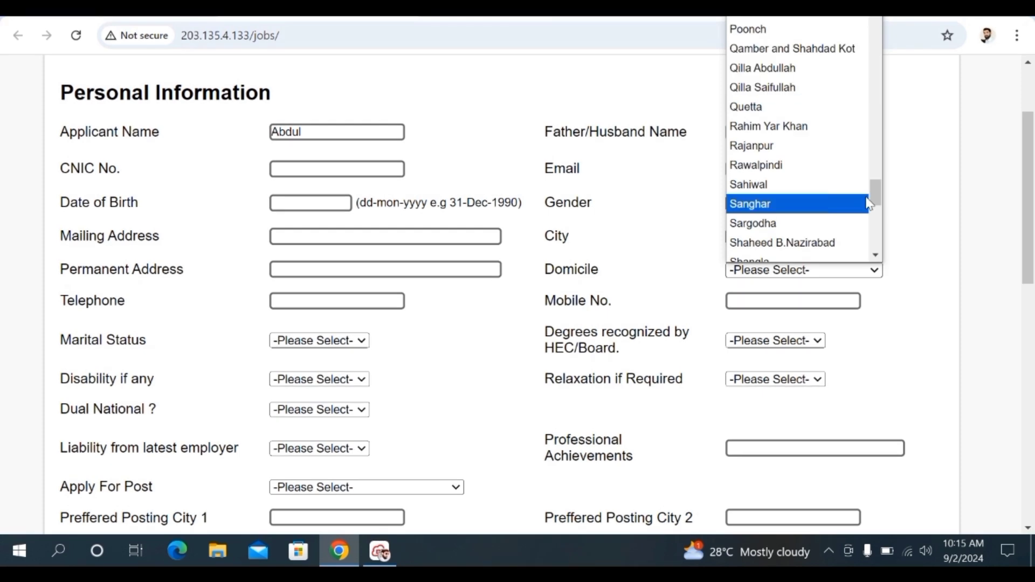
pyautogui.click(770, 164)
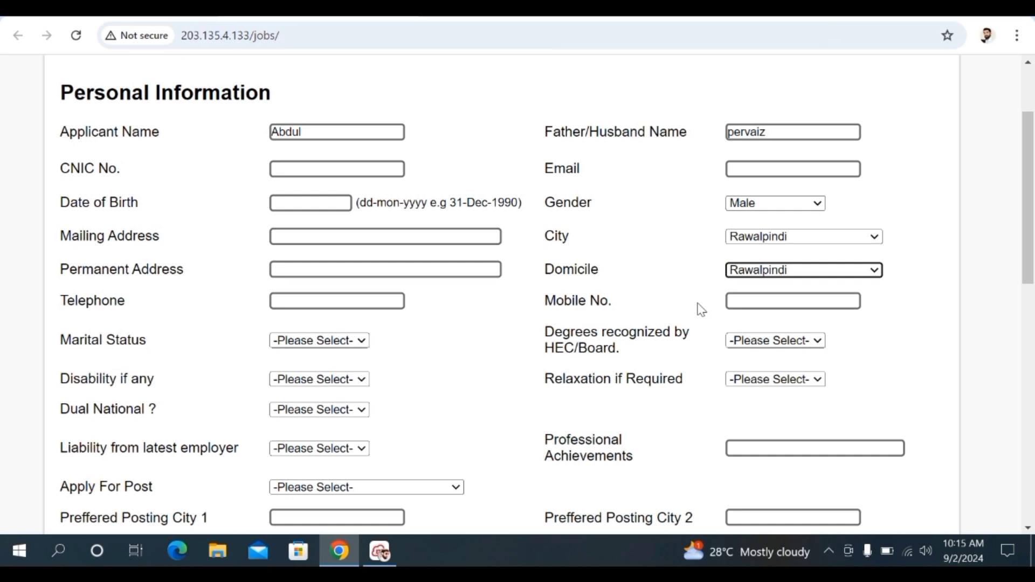
# Set the marital status to Single and mark the degrees as recognized by HEC/Board with Yes.
pyautogui.click(358, 342)
pyautogui.click(317, 400)
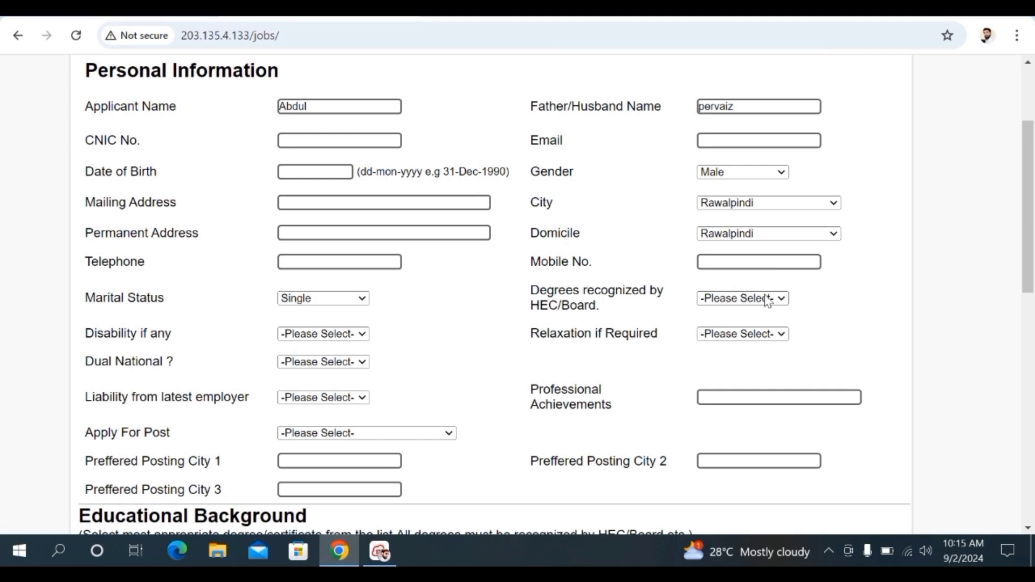
pyautogui.click(768, 301)
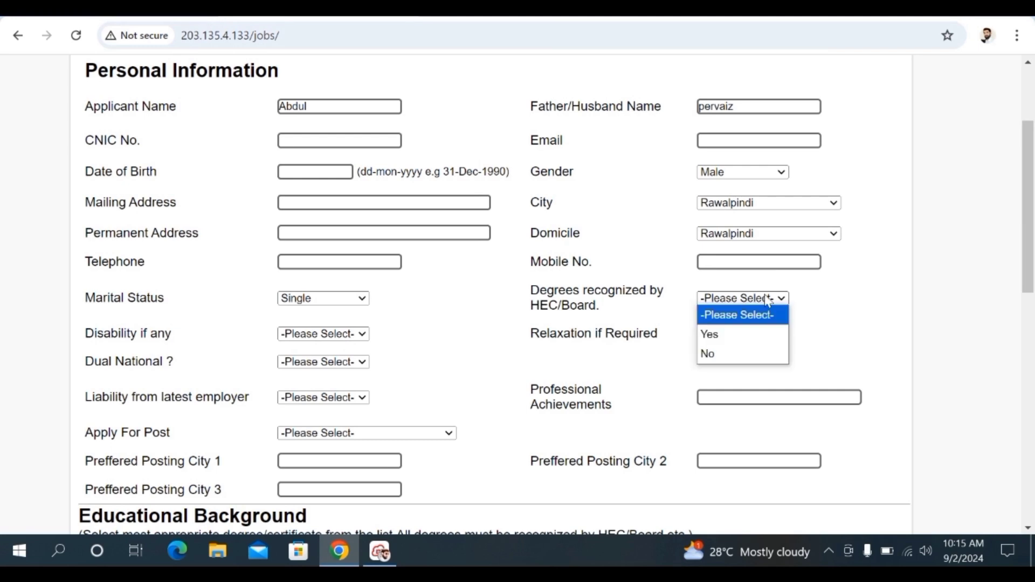
pyautogui.click(728, 336)
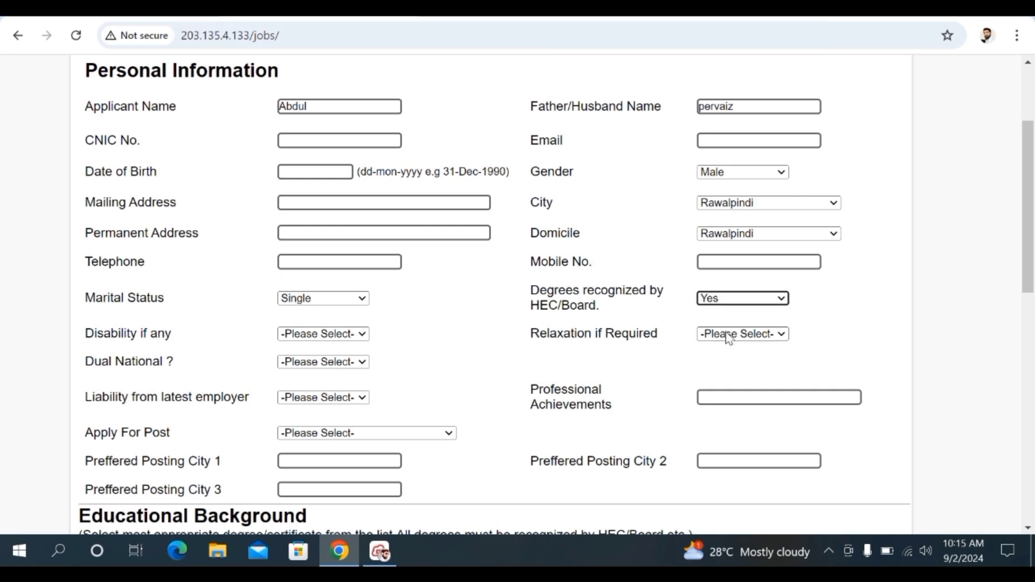
# Answer No to both the relaxation requirement and the disability question.
pyautogui.click(781, 337)
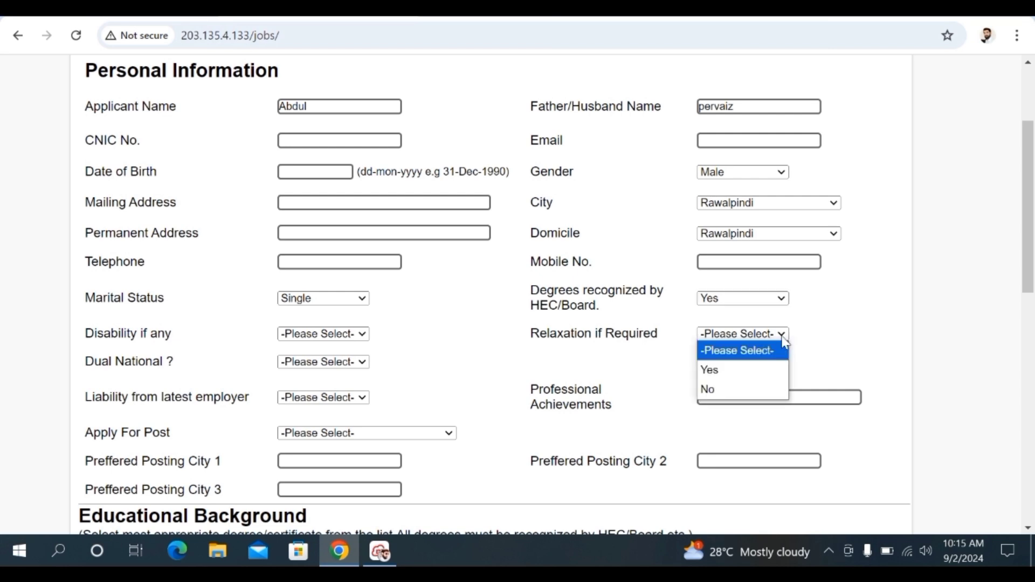
pyautogui.click(749, 394)
pyautogui.scroll(3, 749, 392)
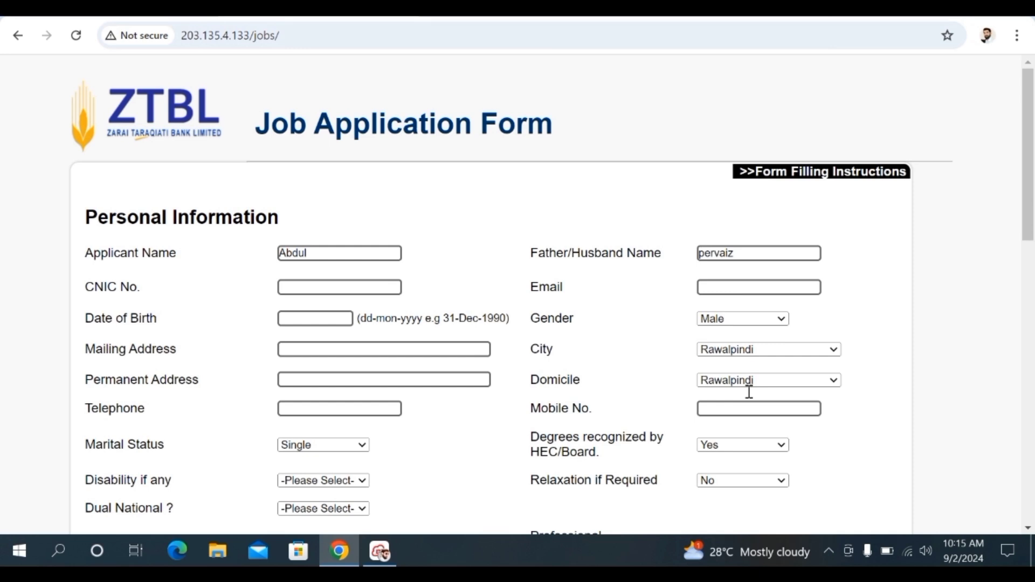
pyautogui.moveTo(1029, 173); pyautogui.dragTo(1029, 277)
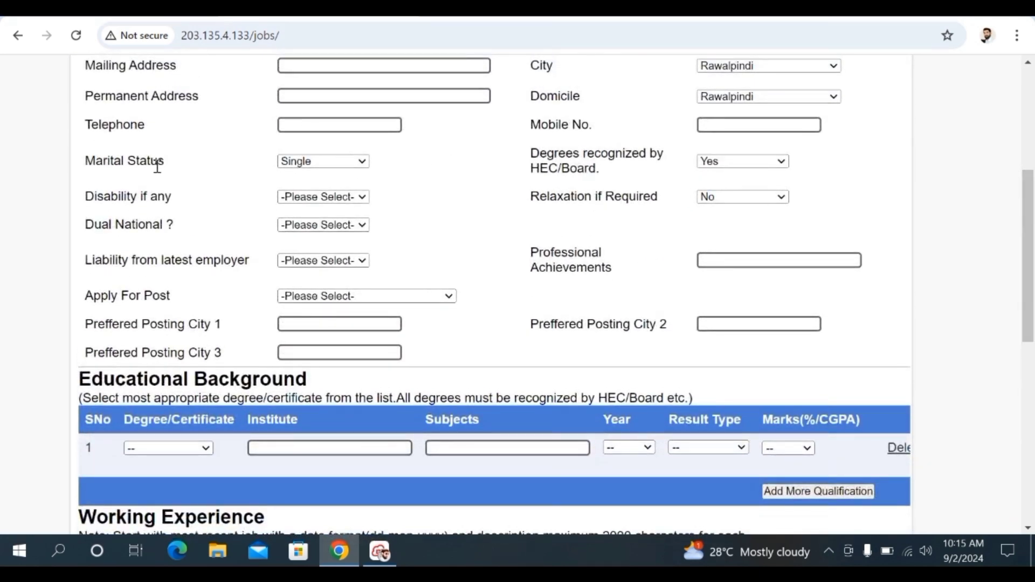
pyautogui.click(362, 196)
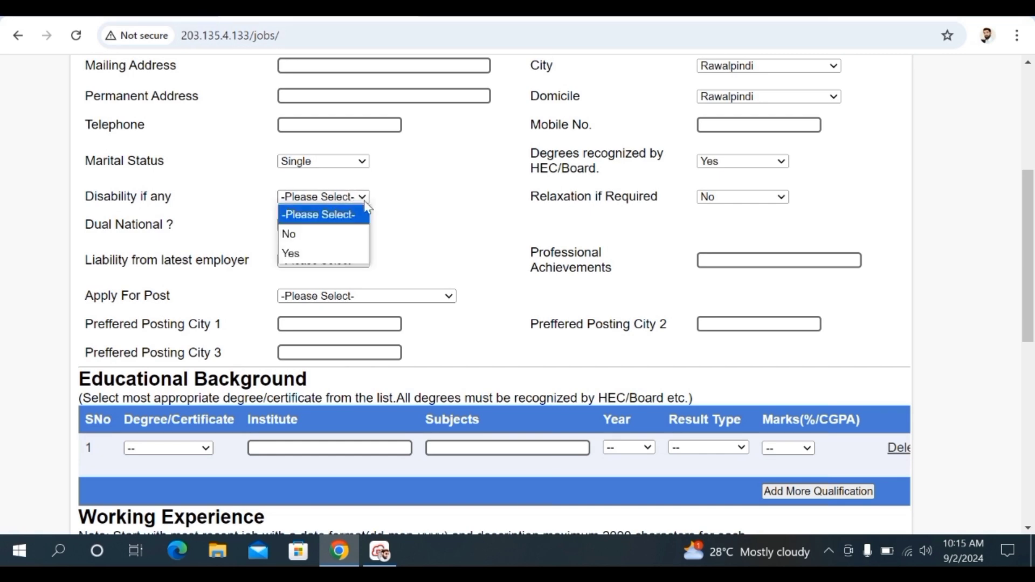
pyautogui.click(309, 234)
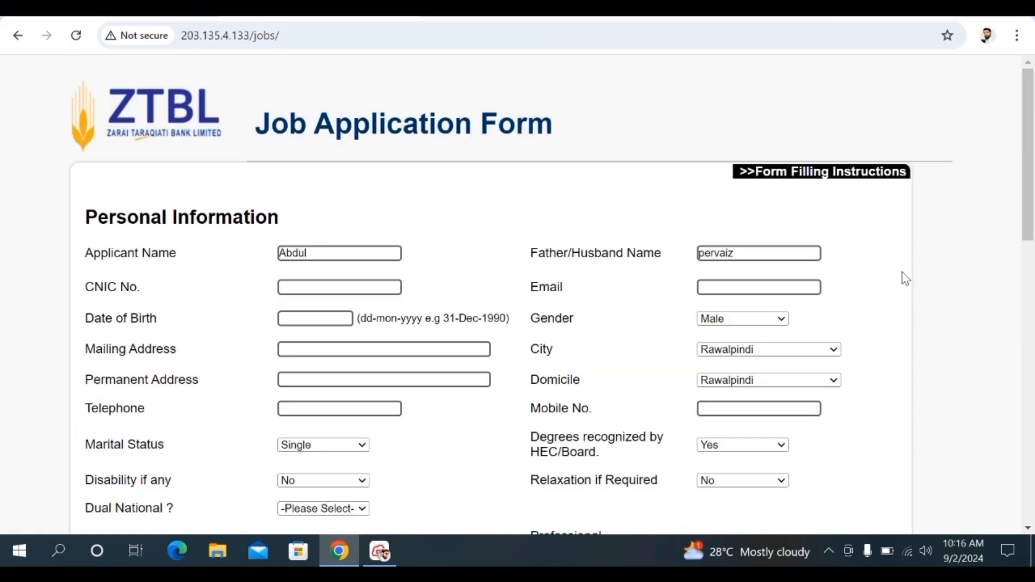
# Answer No to both the dual nationality question and the liability from latest employer.
pyautogui.scroll(-4, 901, 273)
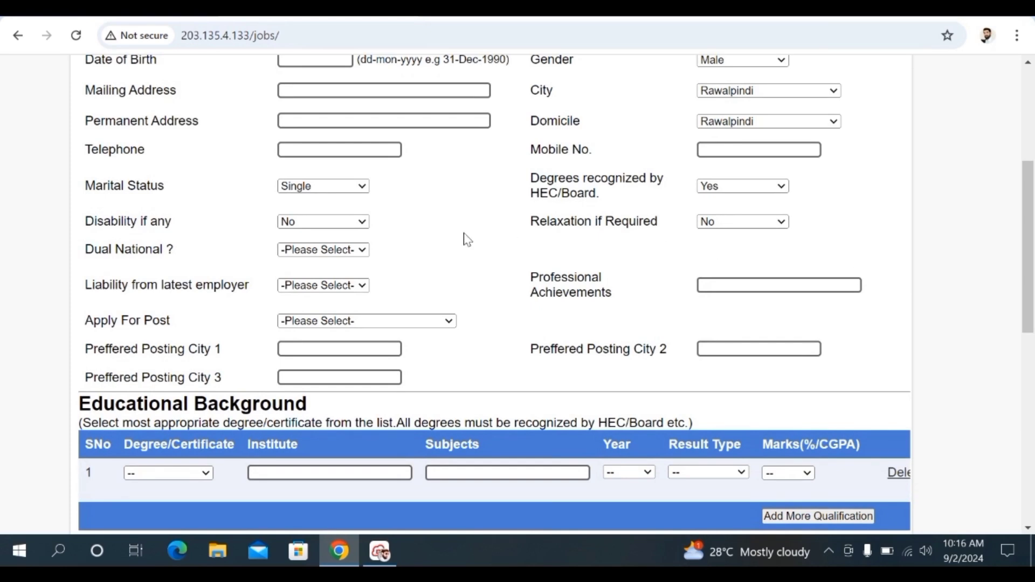
pyautogui.click(363, 254)
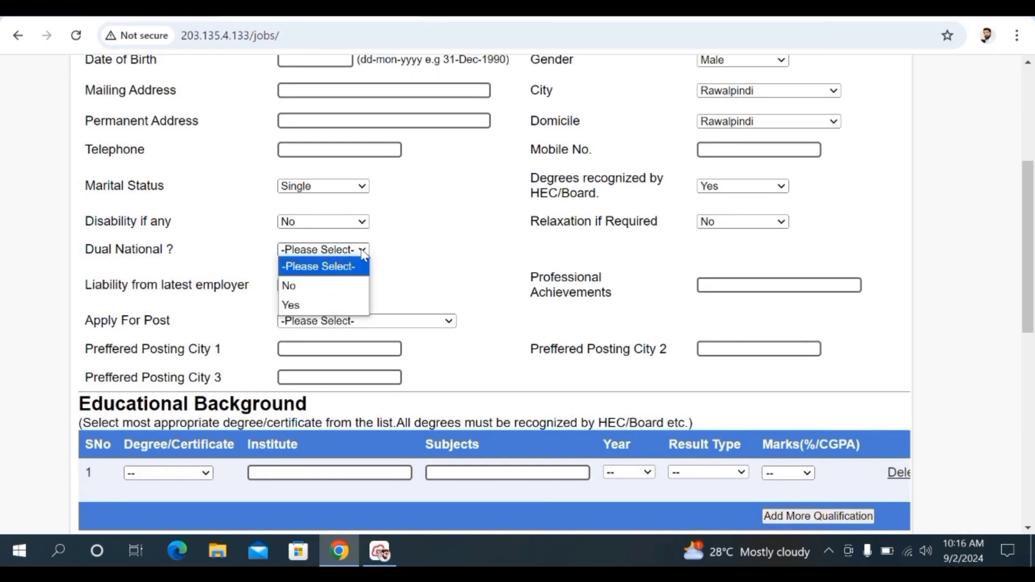
pyautogui.click(328, 295)
pyautogui.scroll(-1, 655, 388)
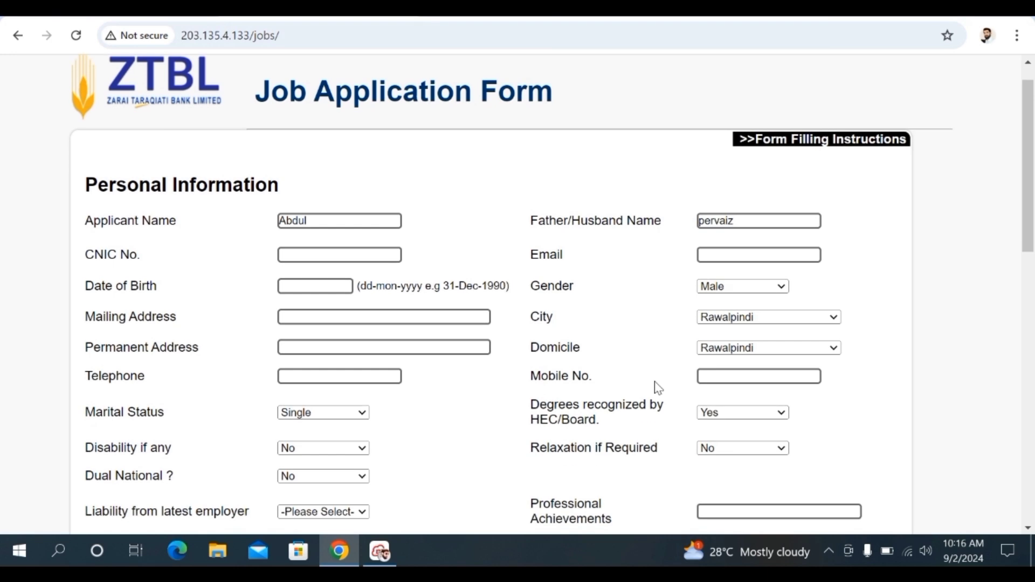
pyautogui.scroll(-5, 658, 387)
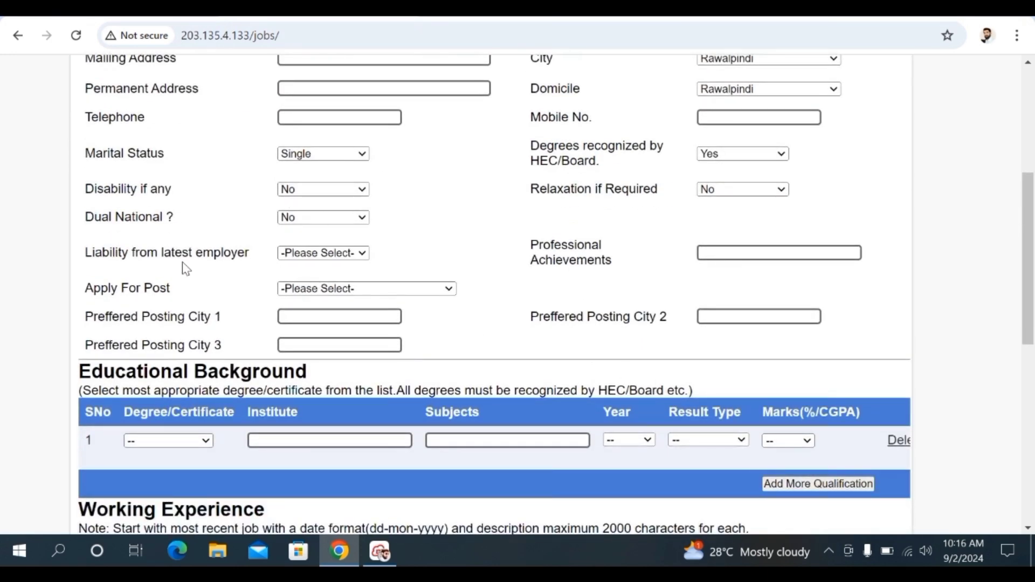
pyautogui.click(364, 254)
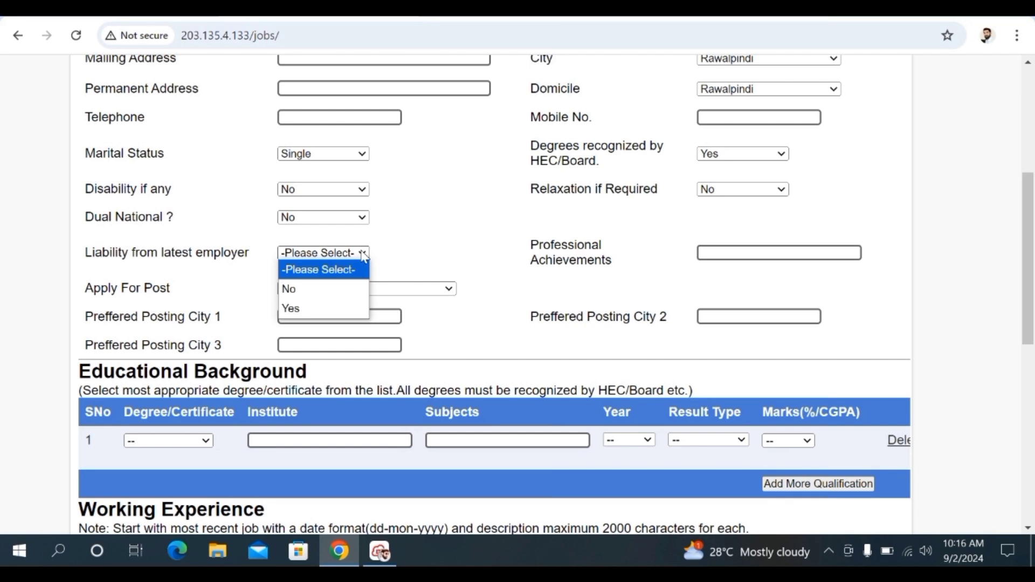
pyautogui.click(296, 291)
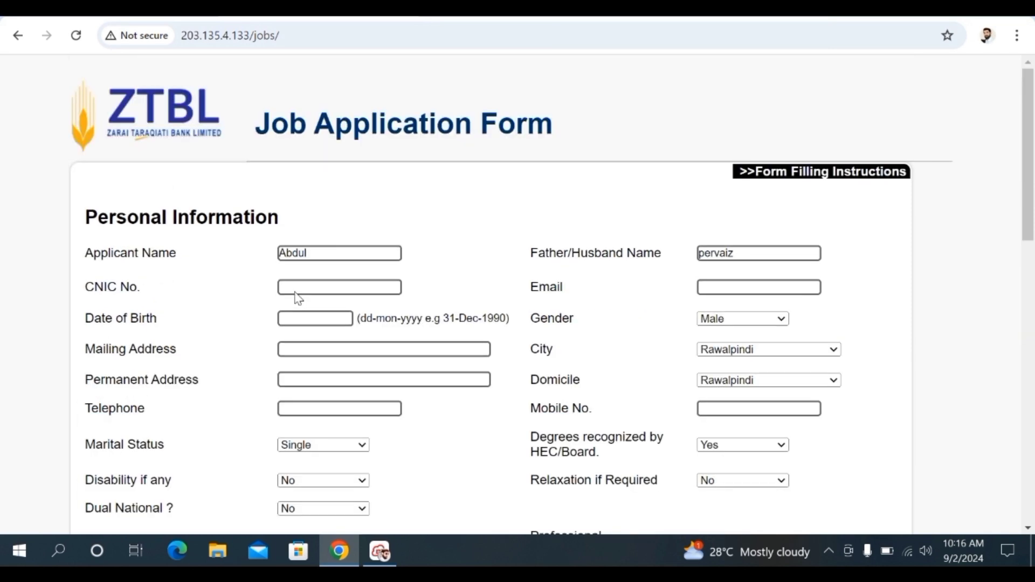
pyautogui.scroll(-5, 1030, 192)
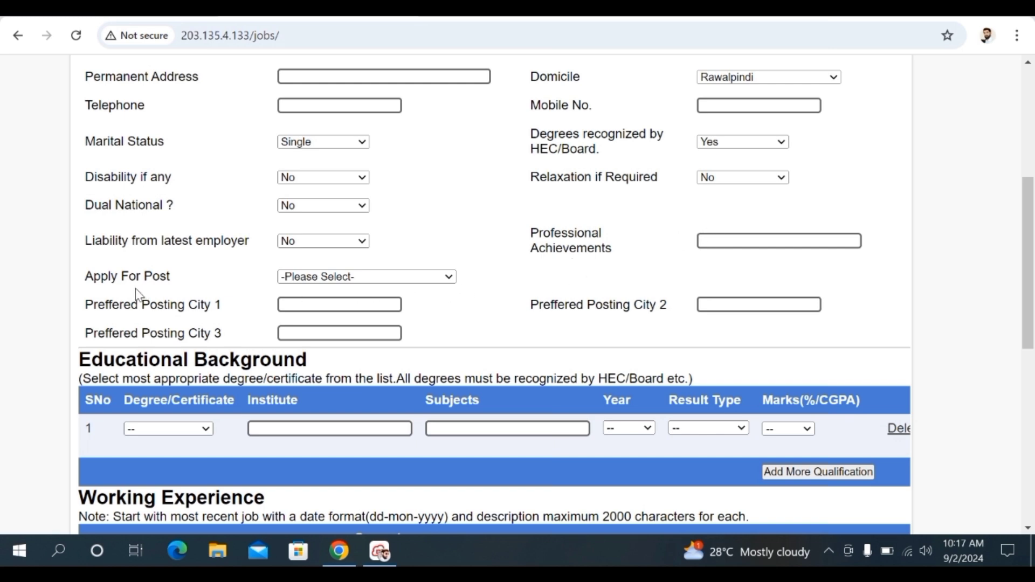
# Choose Branch Manager OG-I/AVP as the post to apply for.
pyautogui.click(451, 282)
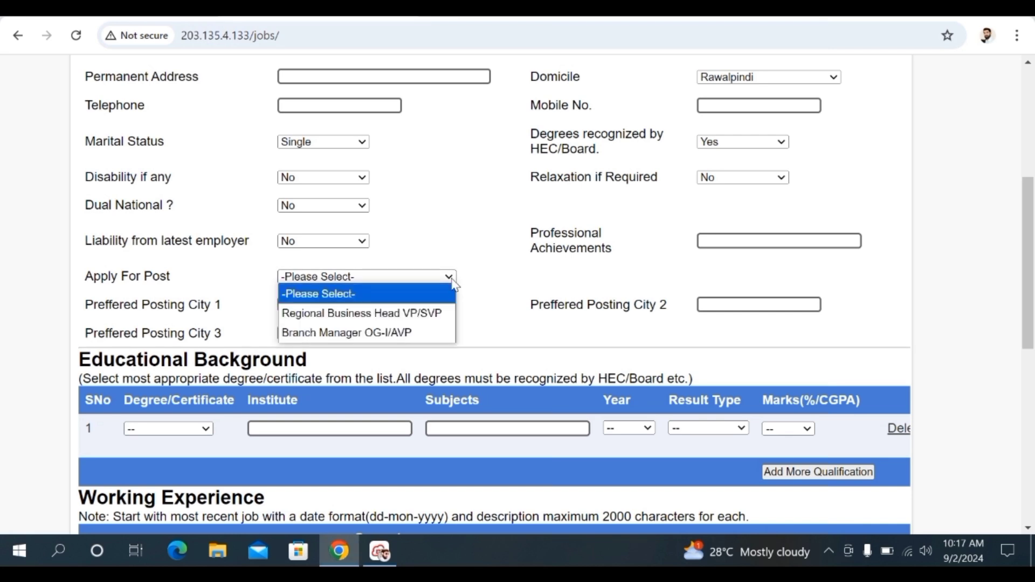
pyautogui.click(375, 333)
pyautogui.scroll(5, 376, 338)
pyautogui.scroll(-7, 375, 335)
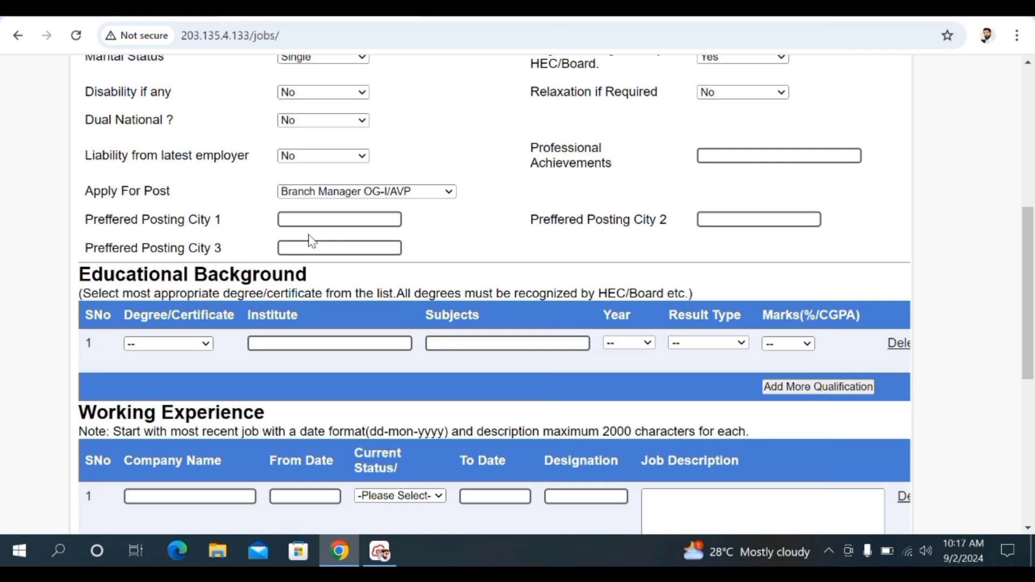
pyautogui.click(310, 219)
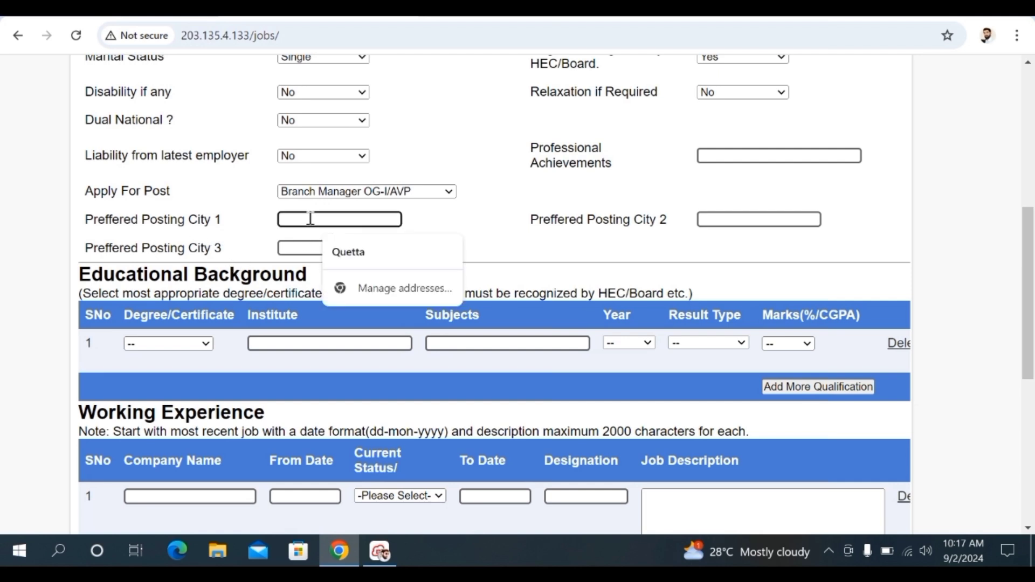
pyautogui.click(483, 225)
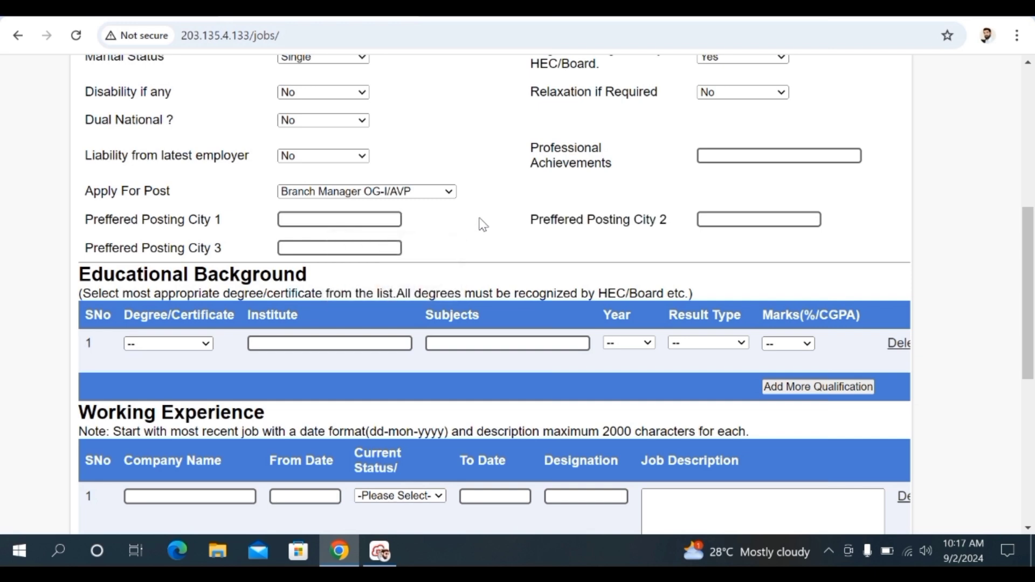
# Set the degree/certificate of the first educational background entry to Matric/O-Level.
pyautogui.scroll(-3, 483, 225)
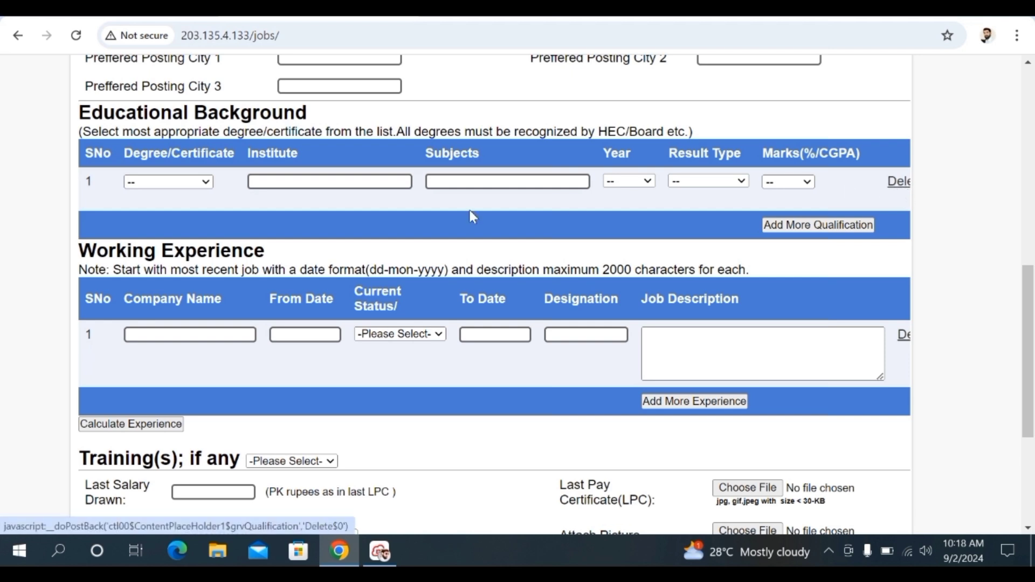
pyautogui.click(174, 181)
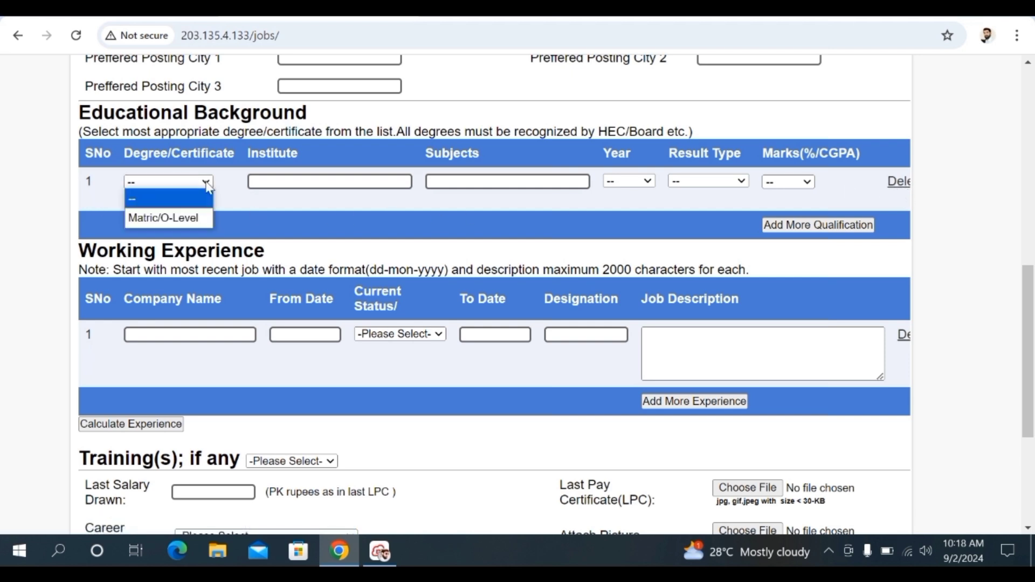
pyautogui.click(172, 219)
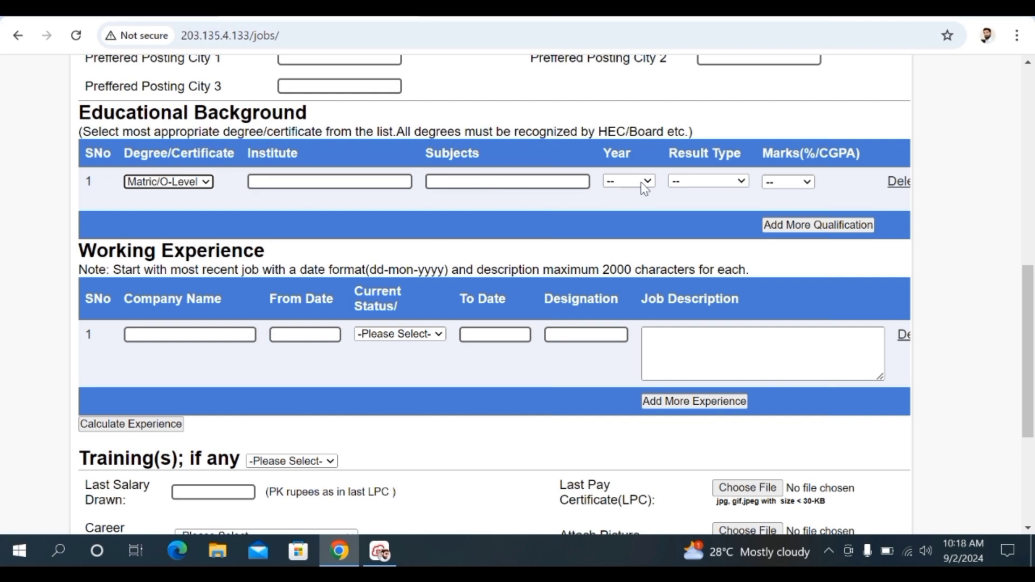
# Examine the result type and marks options offered for the Matric/O-Level qualification.
pyautogui.click(744, 182)
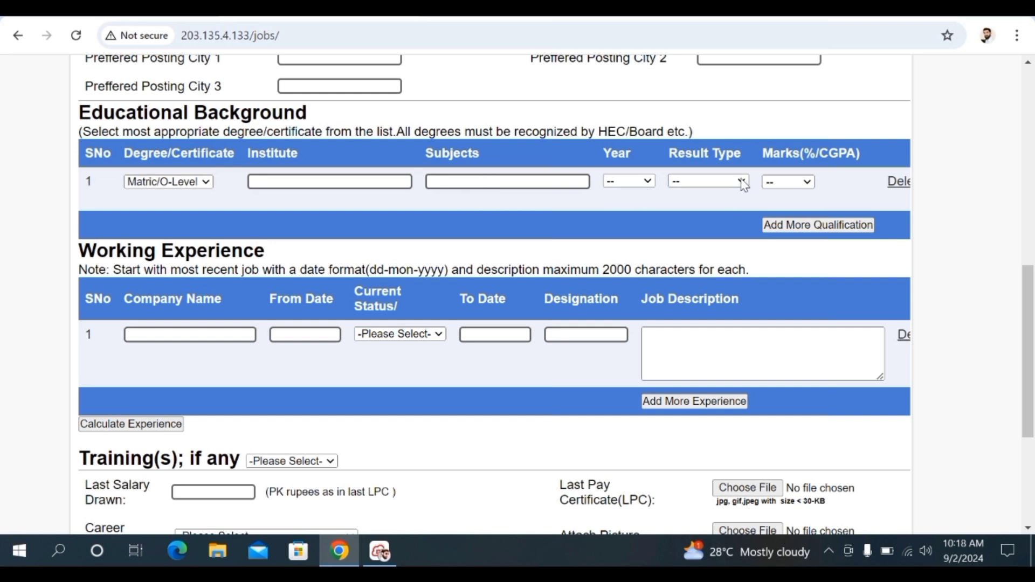
pyautogui.click(743, 183)
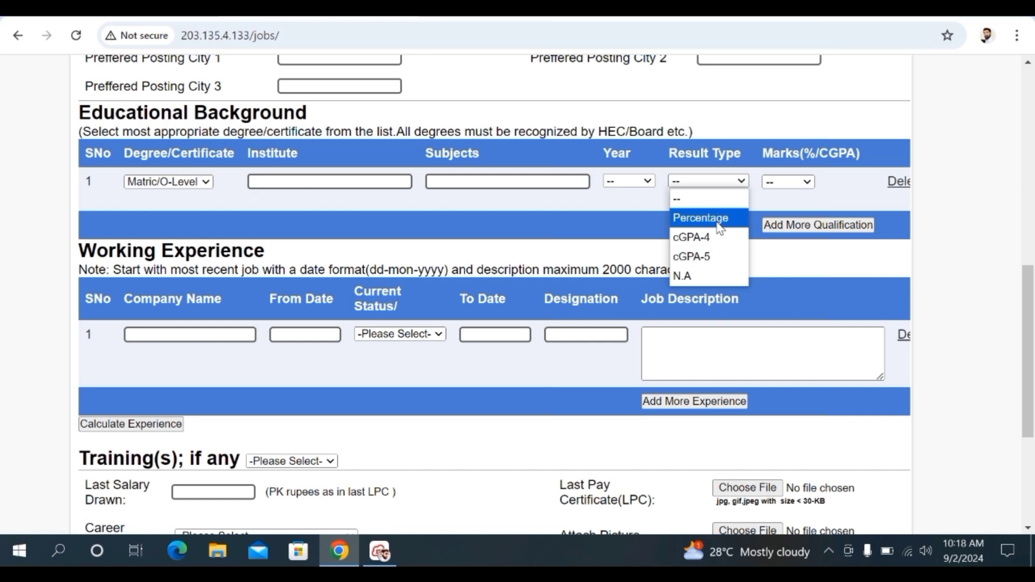
pyautogui.click(759, 115)
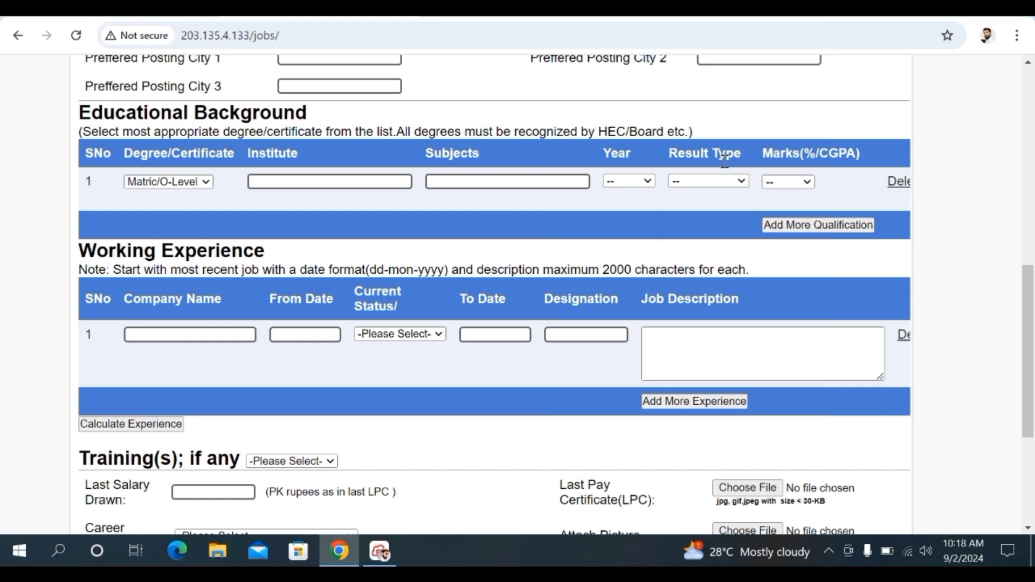
pyautogui.click(809, 182)
pyautogui.click(849, 196)
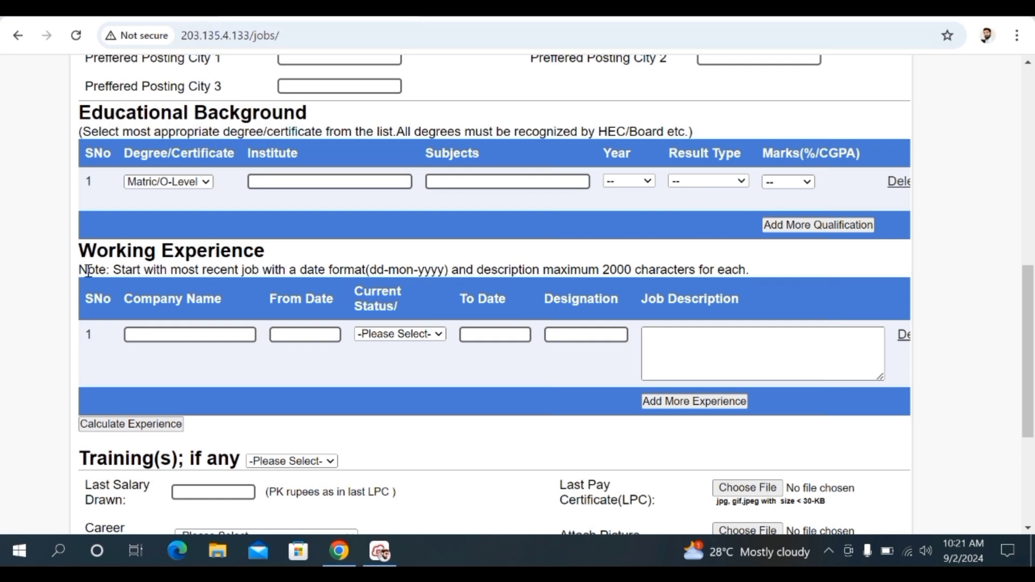
# Examine the current status options of the first working experience entry.
pyautogui.moveTo(80, 246); pyautogui.dragTo(264, 258)
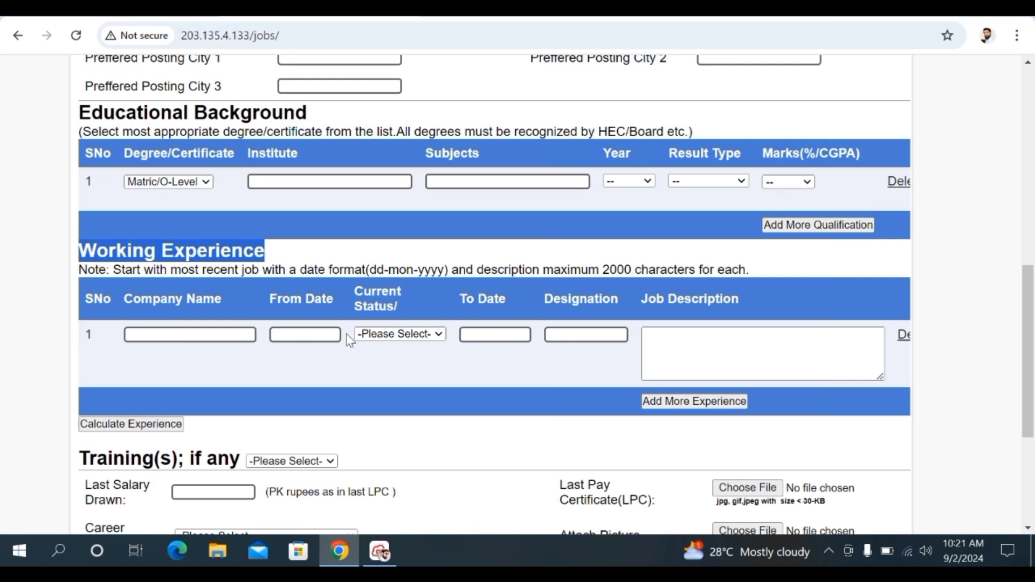
pyautogui.click(440, 335)
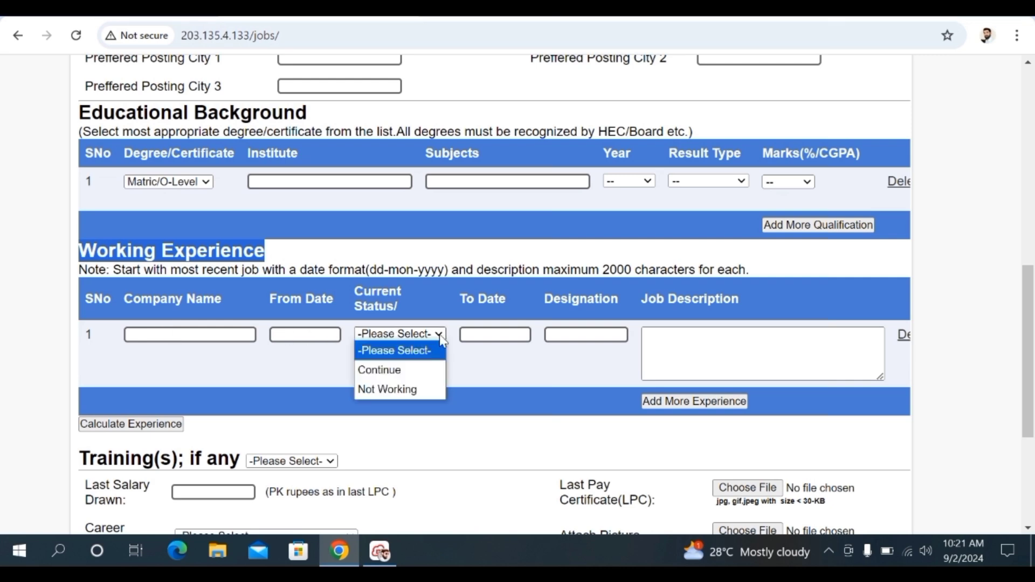
pyautogui.click(459, 375)
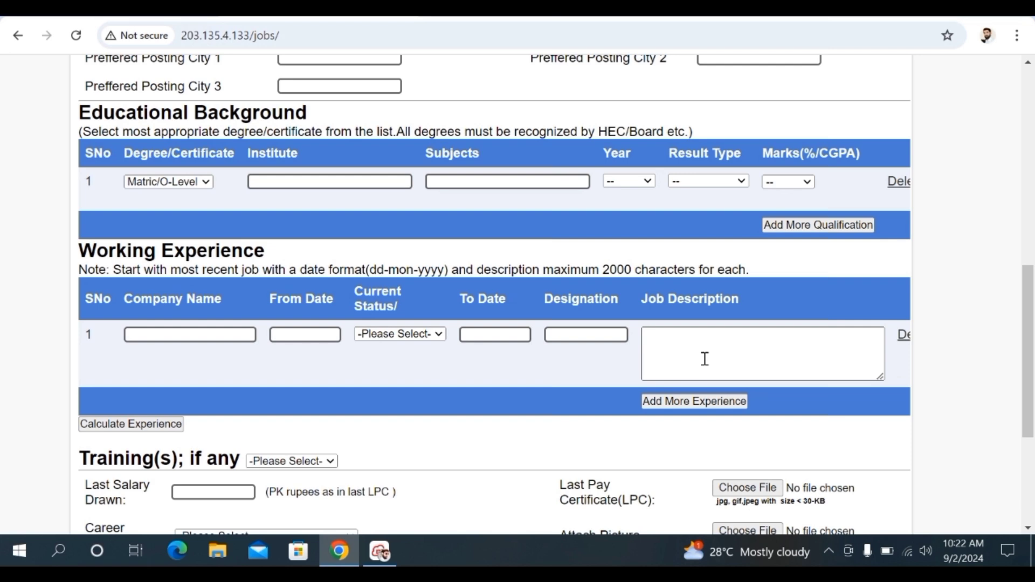
# Answer No to the question about trainings.
pyautogui.scroll(-3, 521, 365)
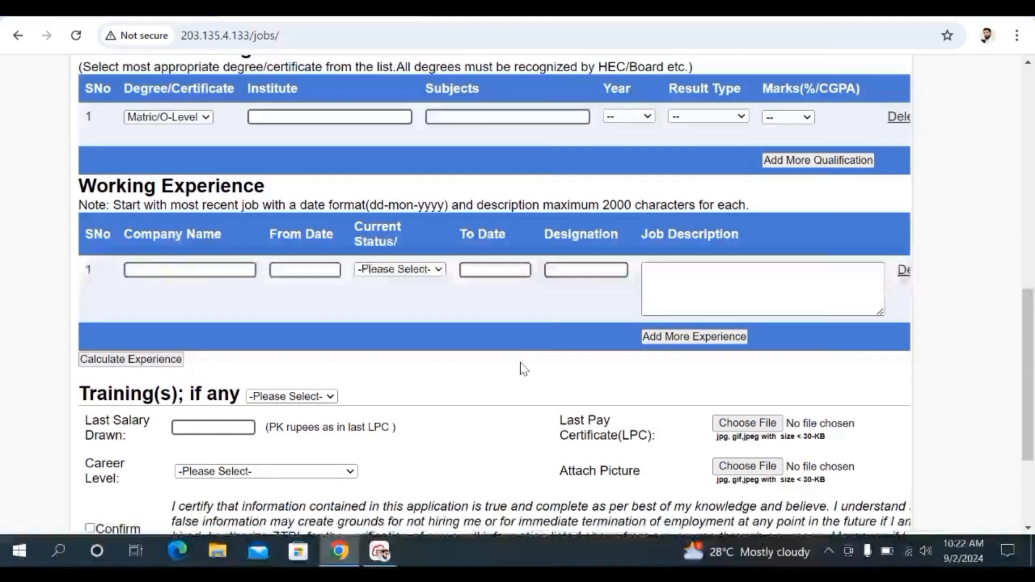
pyautogui.scroll(-1, 521, 369)
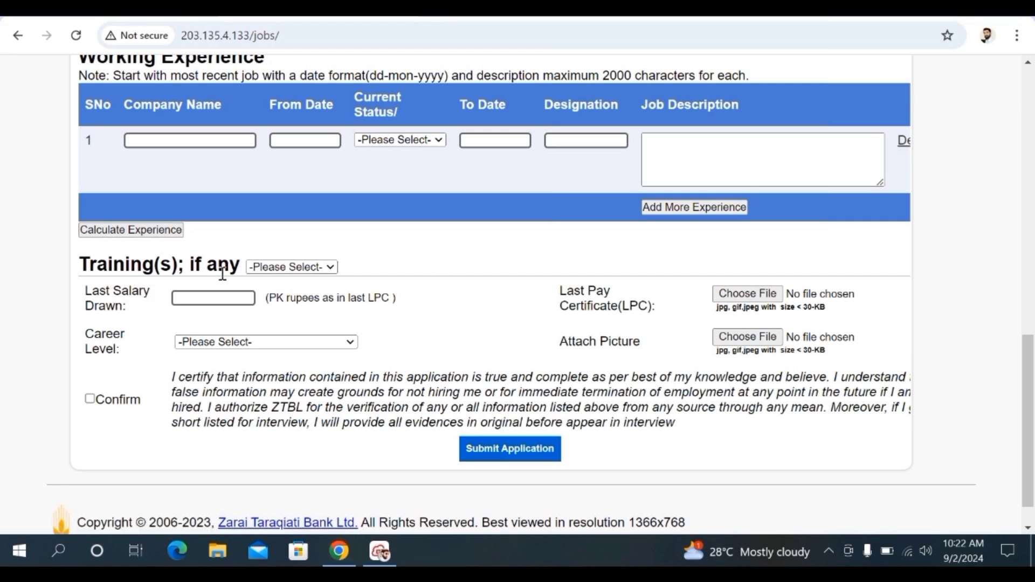
pyautogui.click(331, 268)
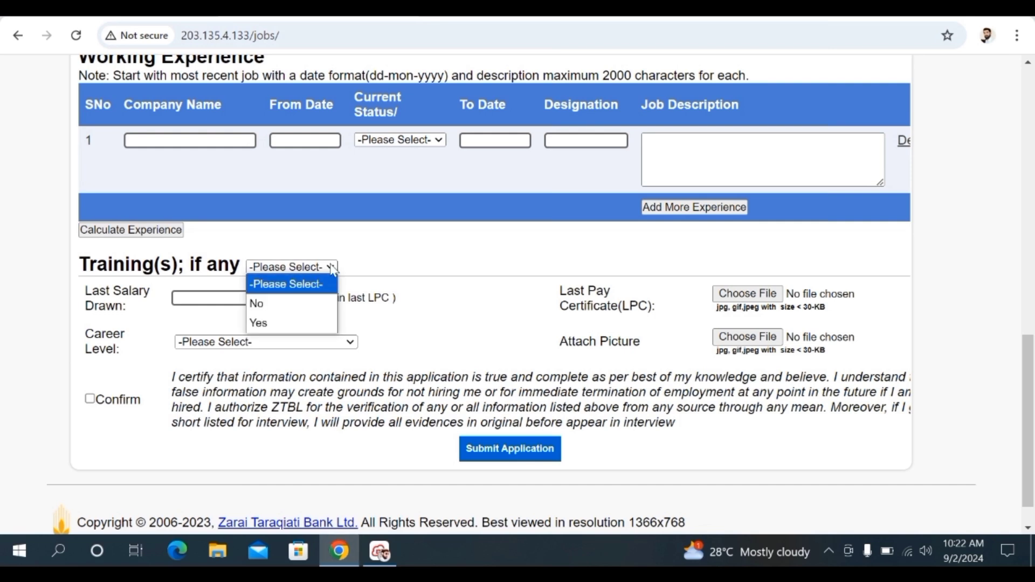
pyautogui.click(282, 305)
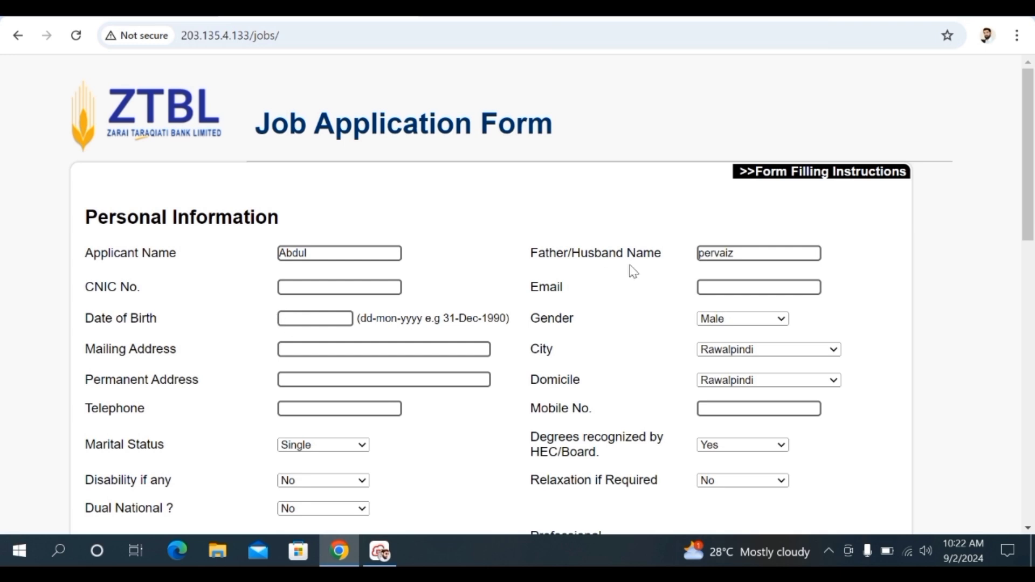
# Examine the available career level options, leaving them unselected, and return to the personal information section.
pyautogui.scroll(-3, 634, 272)
pyautogui.scroll(-7, 636, 272)
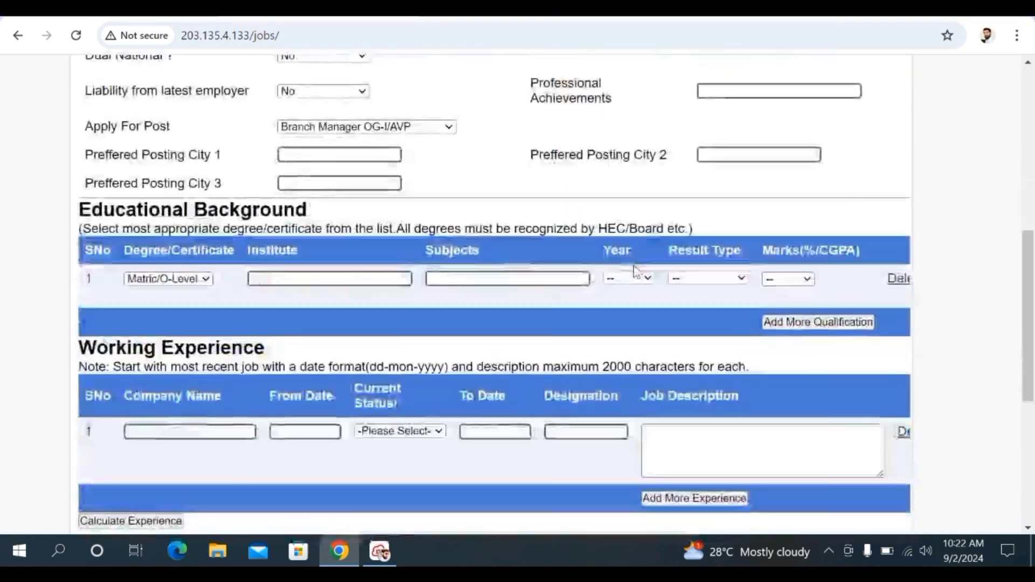
pyautogui.scroll(-1, 636, 272)
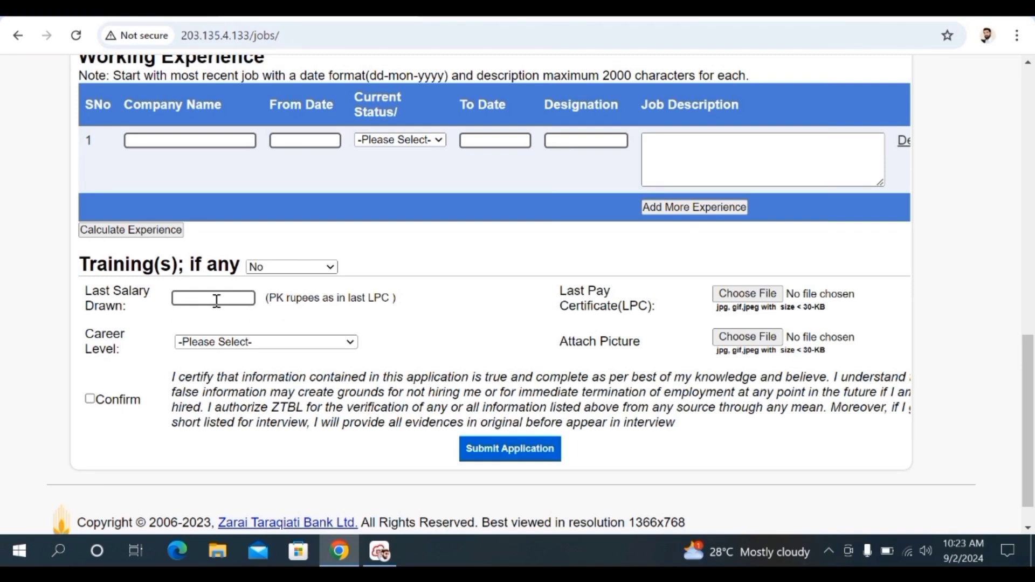
pyautogui.click(351, 343)
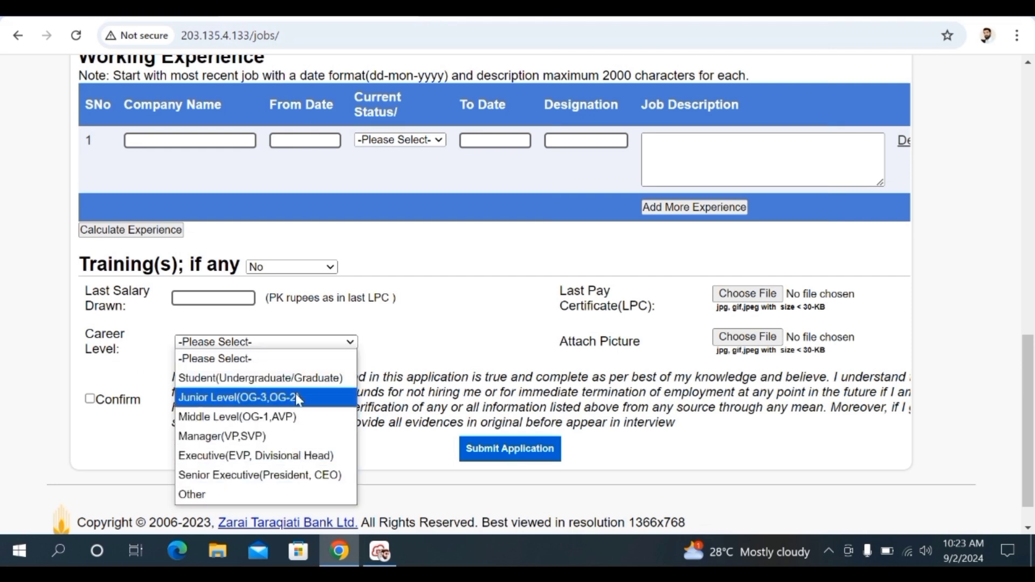
pyautogui.click(432, 350)
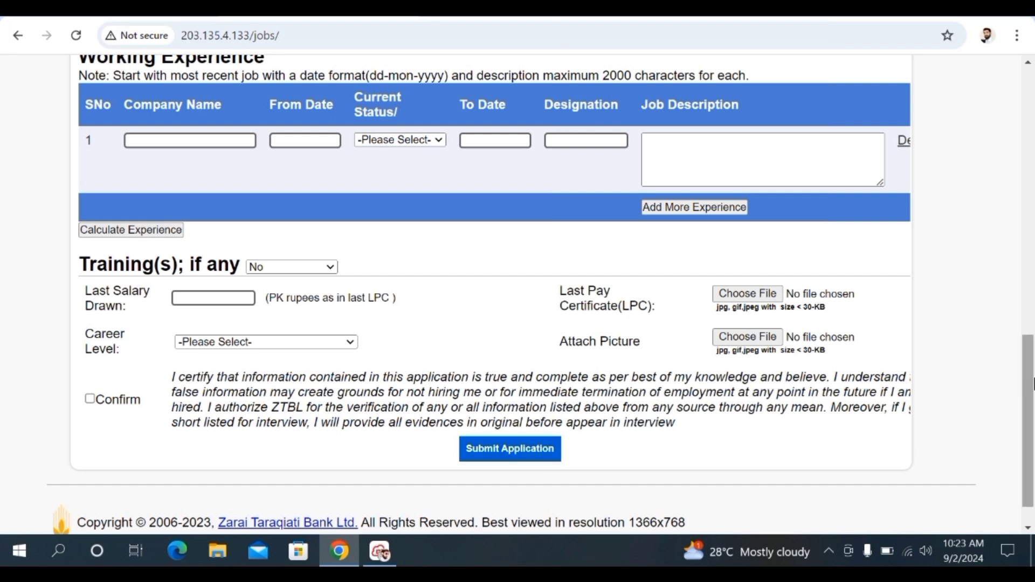
pyautogui.moveTo(1029, 386); pyautogui.dragTo(1009, 146)
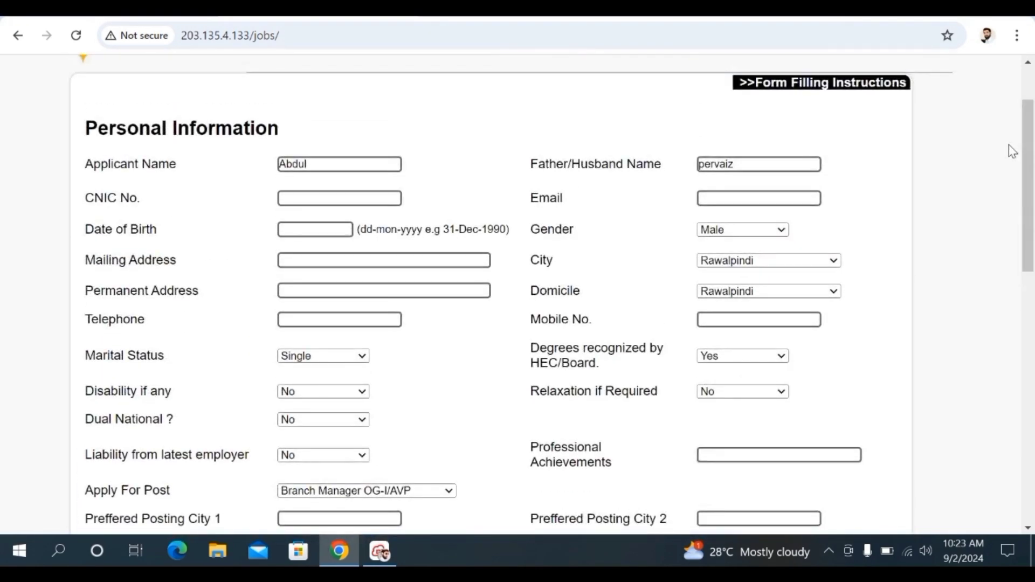